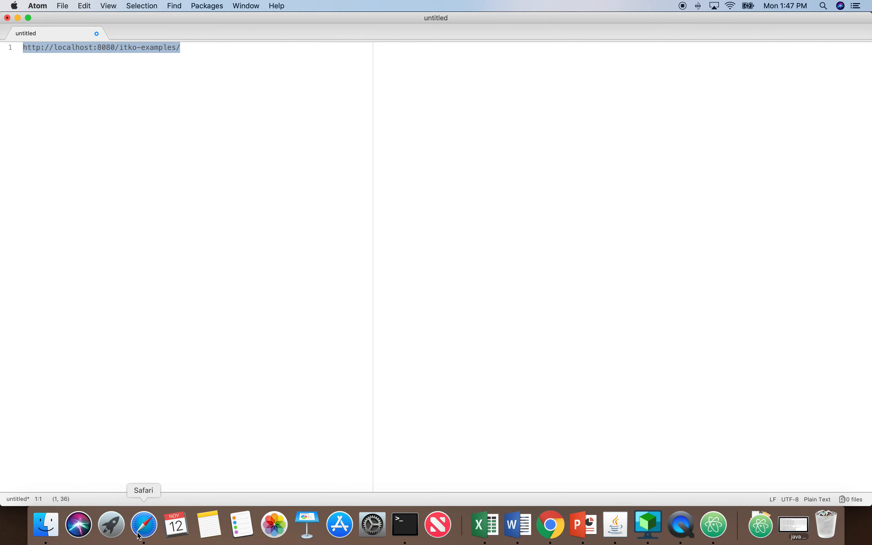
# - Switch to Safari and display the list of users in the users example of the iTKO examples site
pyautogui.click(144, 524)
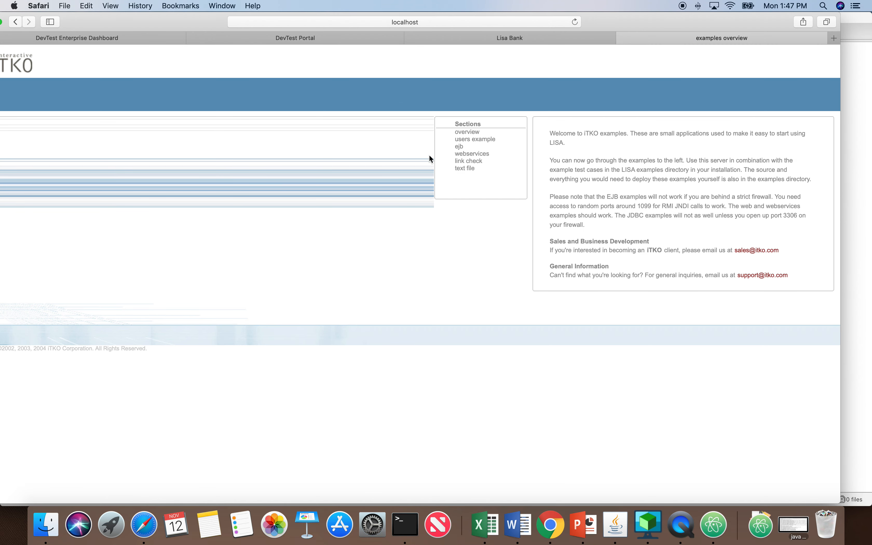
pyautogui.click(486, 141)
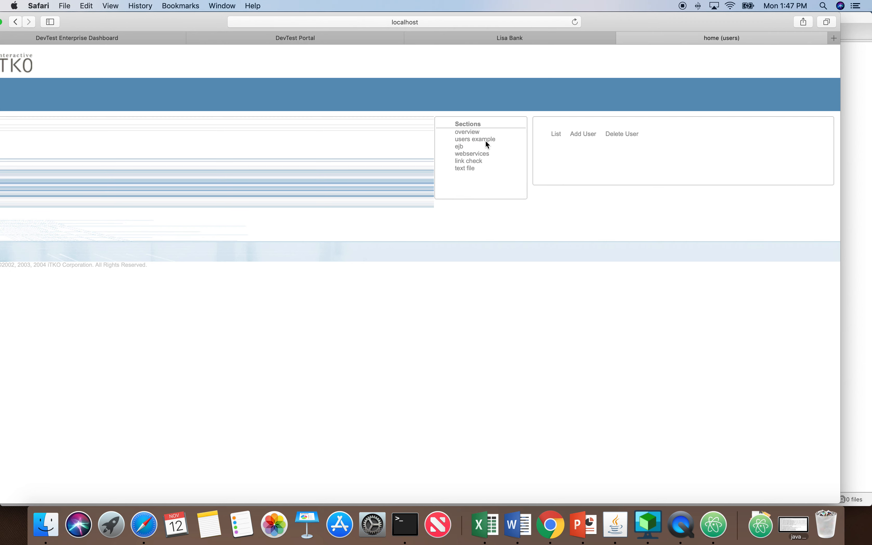
pyautogui.click(557, 135)
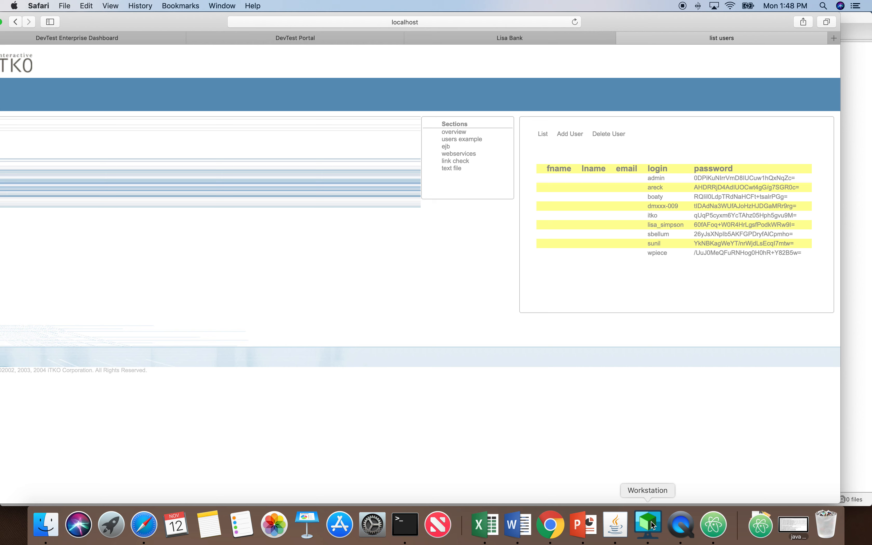
# - Switch to Atom and create a new untitled file beside the existing one
pyautogui.click(715, 527)
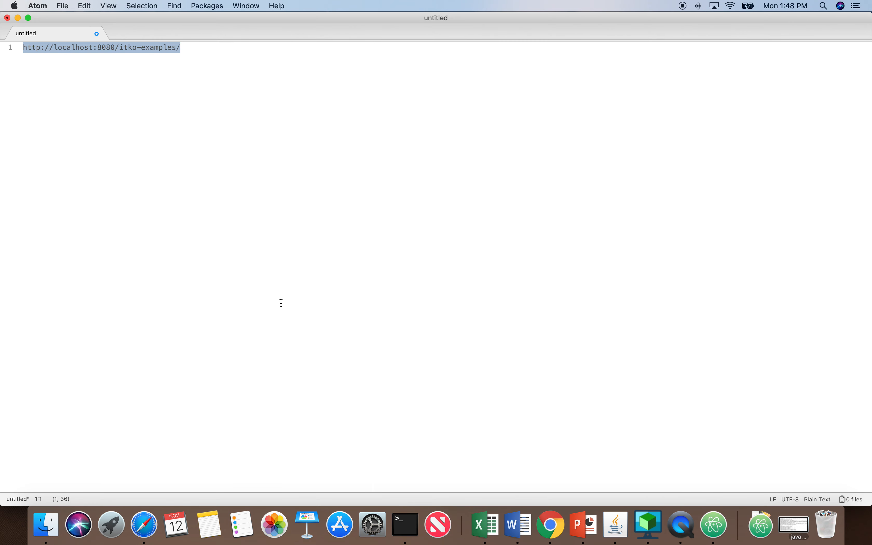
pyautogui.doubleClick(117, 34)
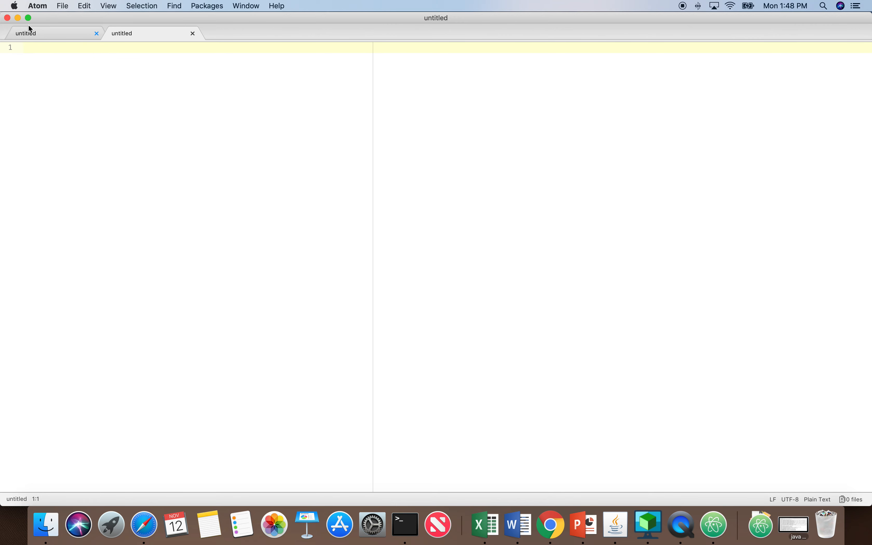
pyautogui.click(66, 9)
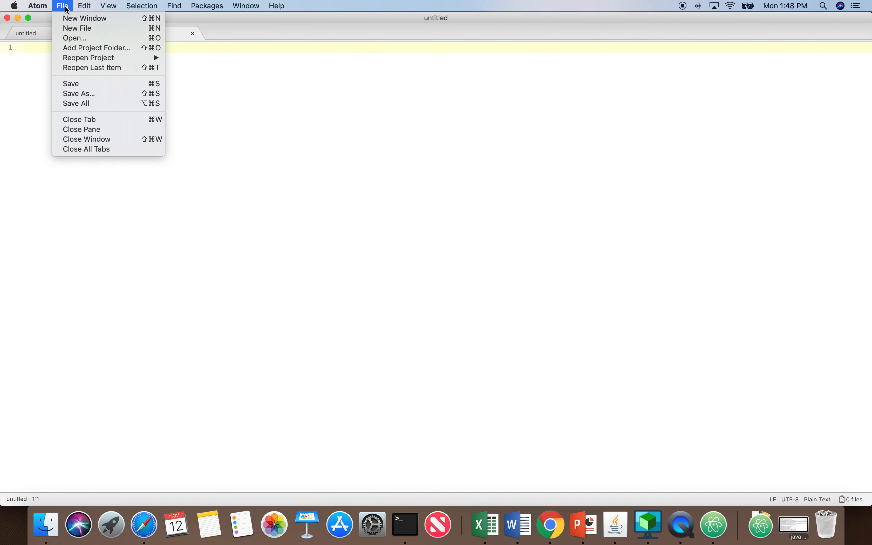
pyautogui.click(102, 42)
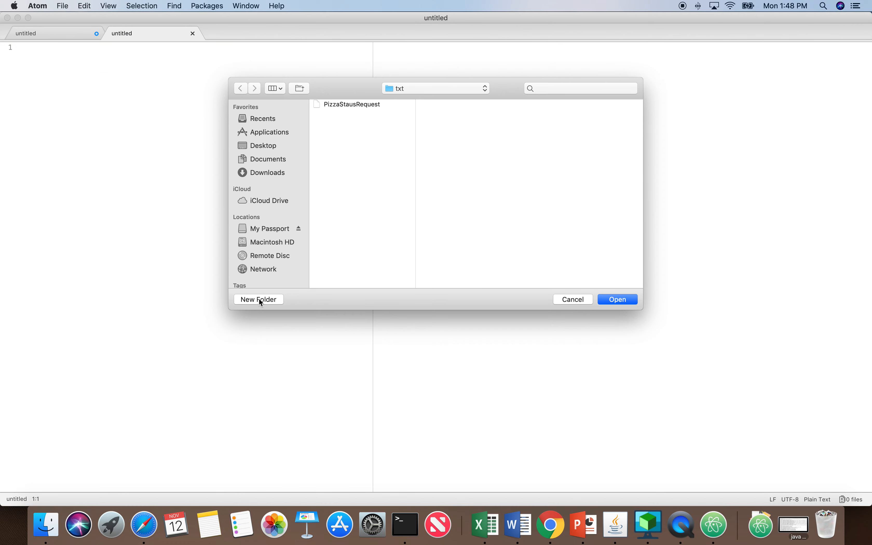
pyautogui.scroll(-1, 267, 250)
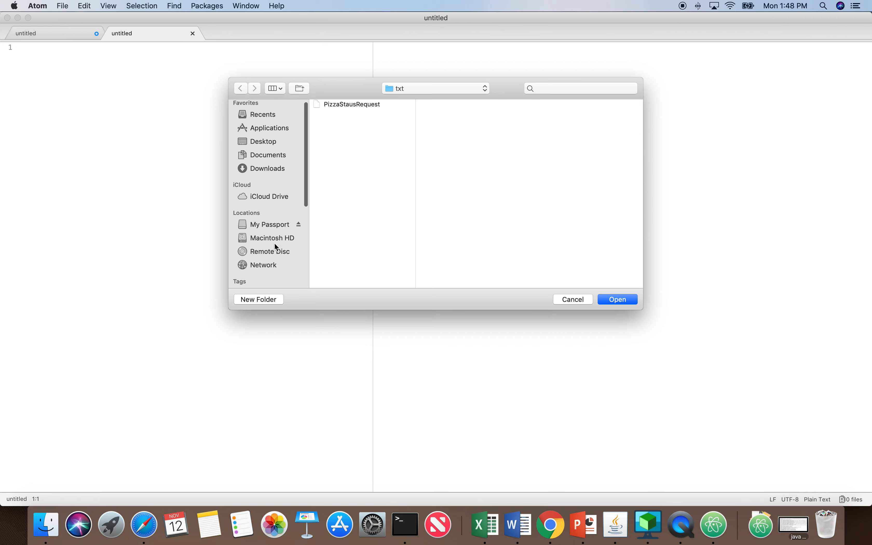
pyautogui.click(276, 237)
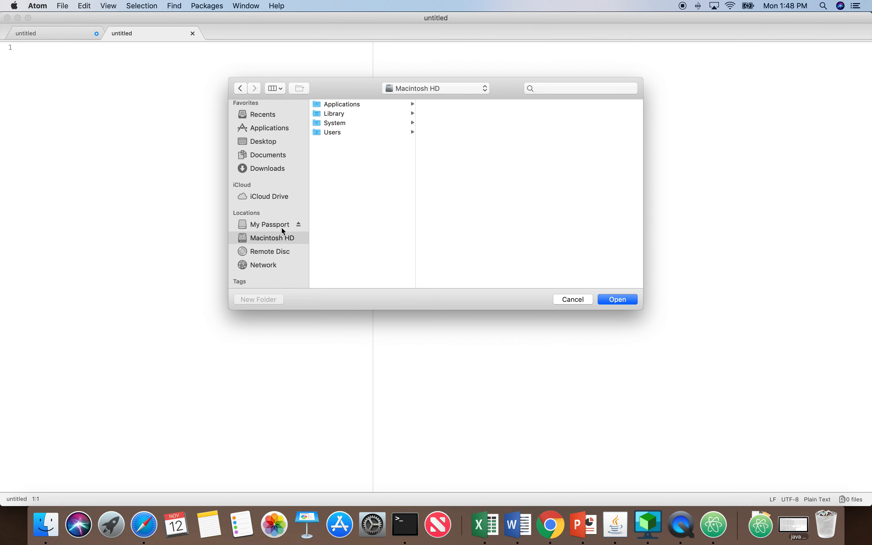
pyautogui.click(346, 105)
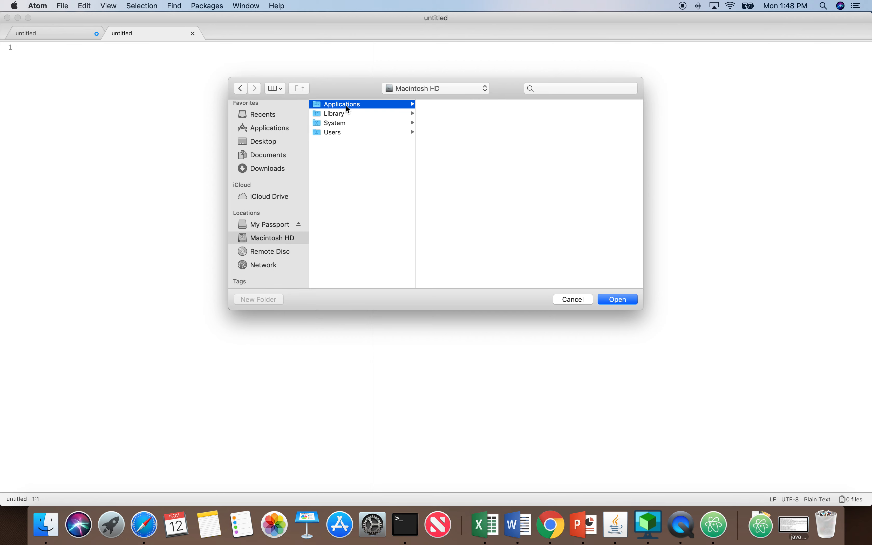
pyautogui.press('Return')
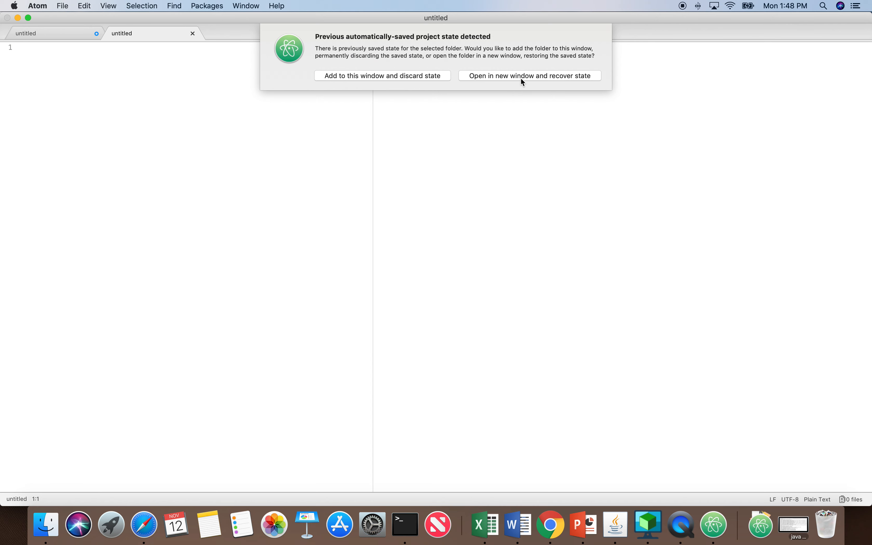
pyautogui.click(522, 80)
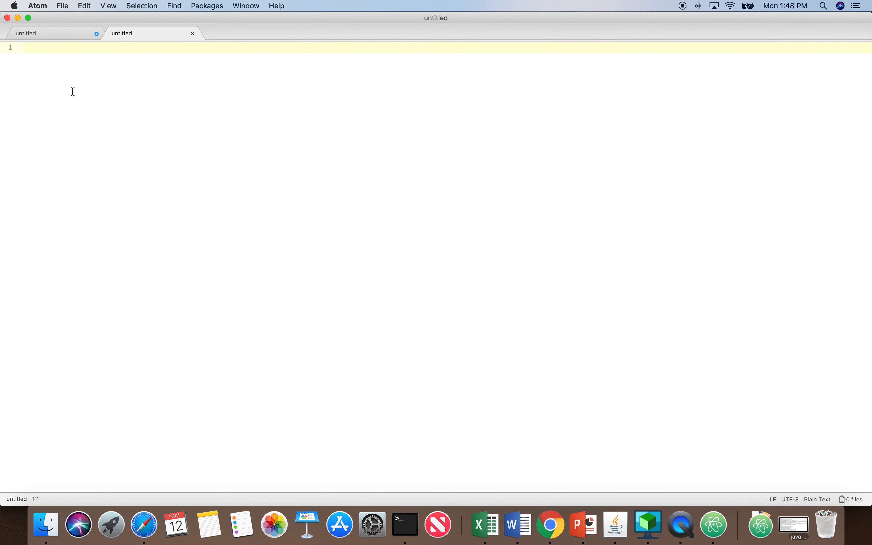
# - Open Create_user-req.txt from Applications/CA/DevTest10.2/examples/Data/rrpairs in Atom
pyautogui.click(69, 10)
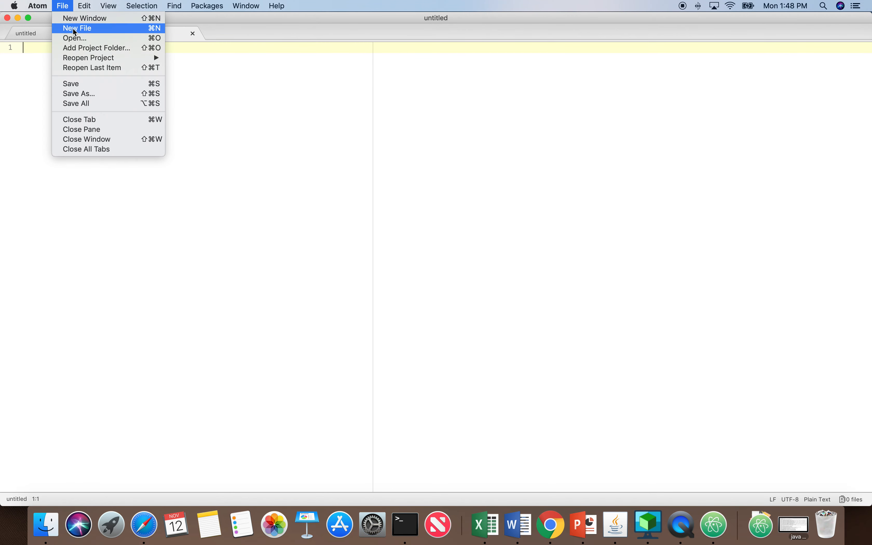
pyautogui.click(85, 37)
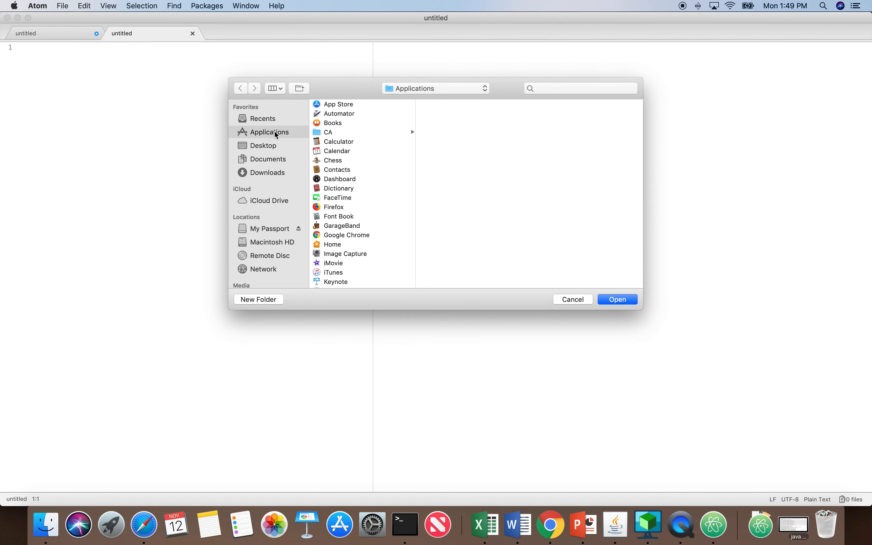
pyautogui.click(334, 133)
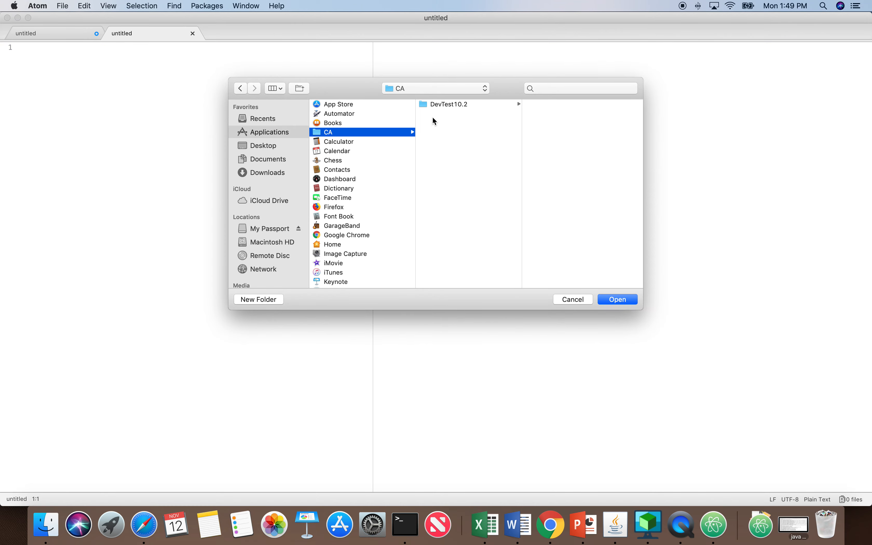
pyautogui.click(436, 106)
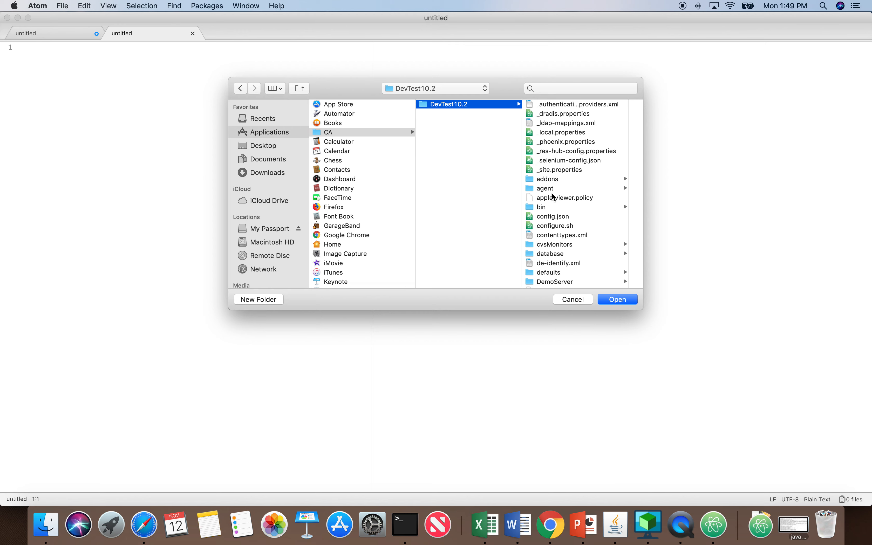
pyautogui.scroll(-6, 556, 199)
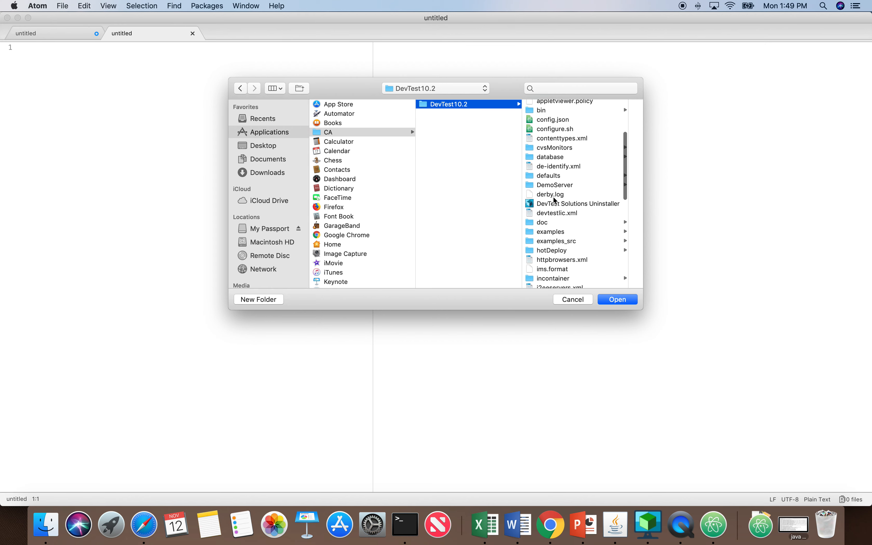
pyautogui.scroll(-2, 555, 201)
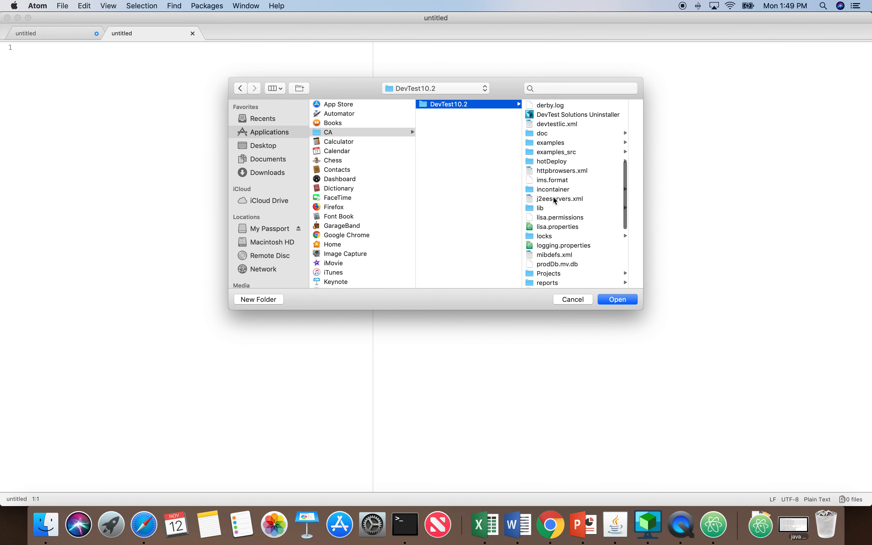
pyautogui.click(552, 145)
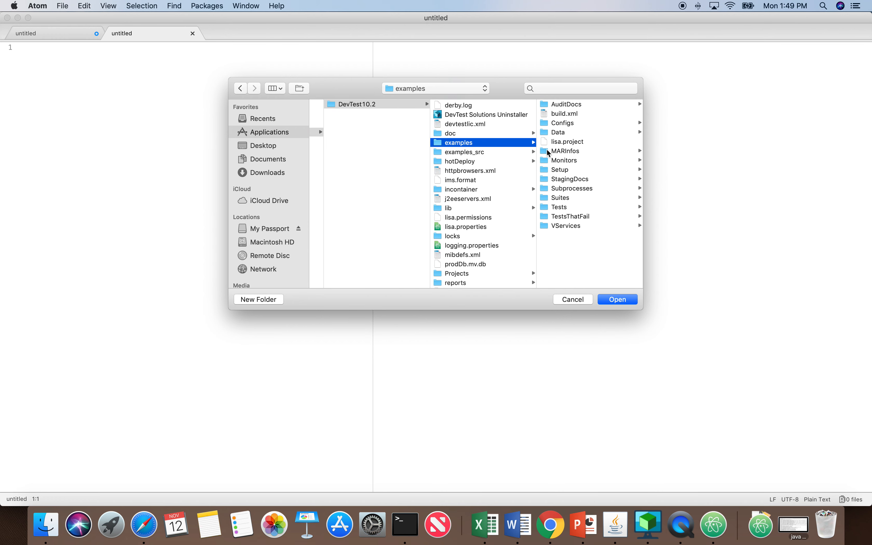
pyautogui.click(564, 133)
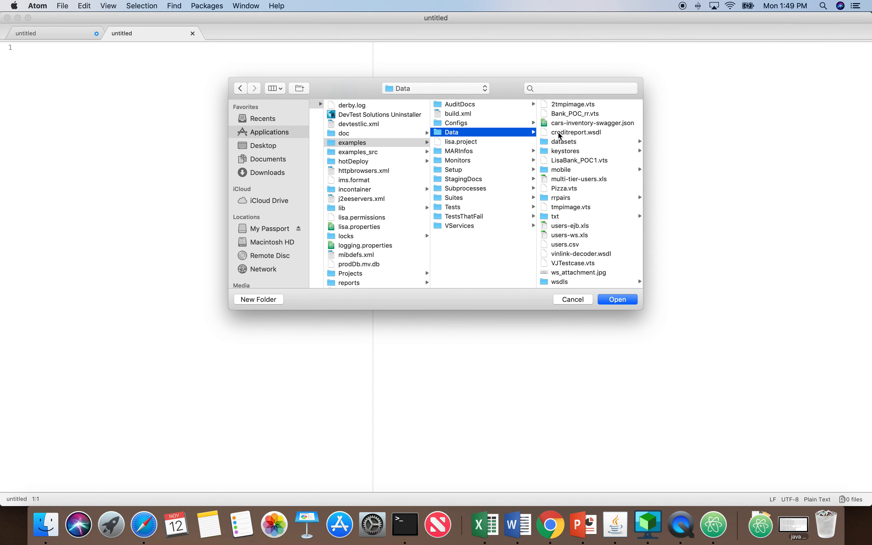
pyautogui.click(564, 200)
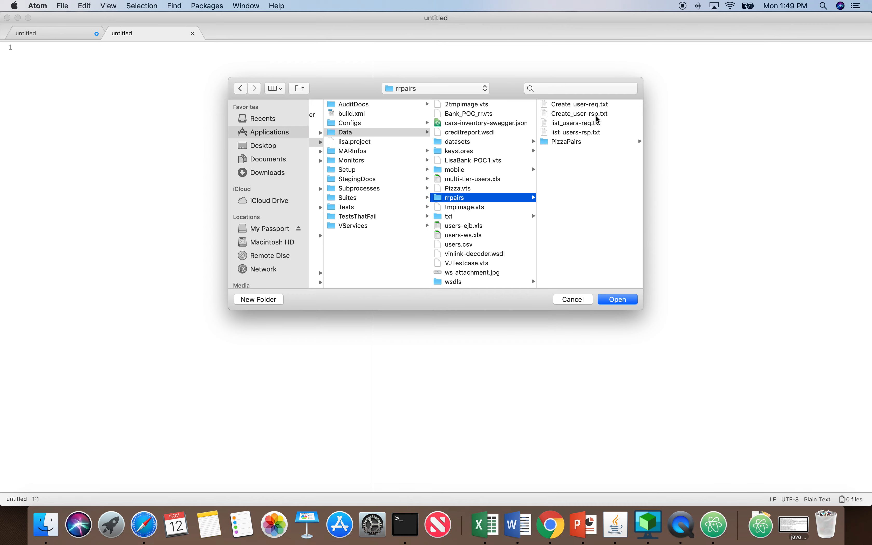
pyautogui.click(575, 107)
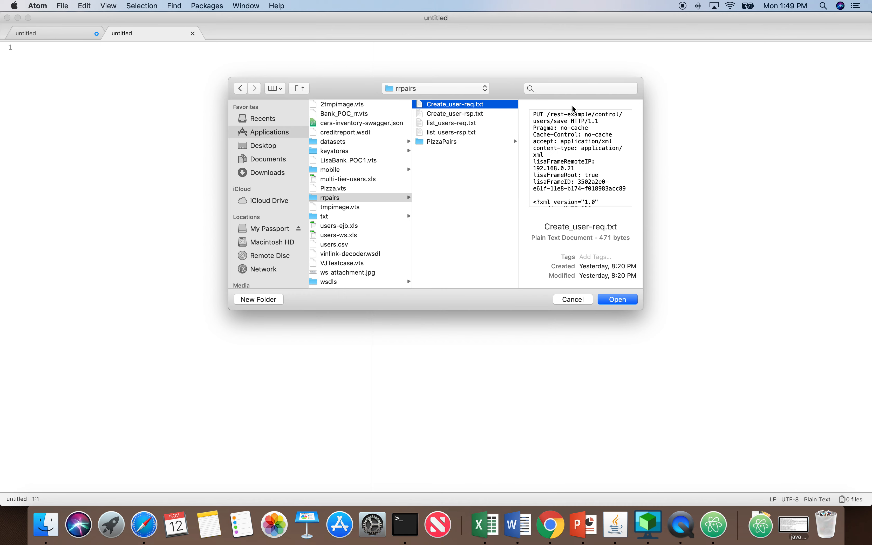
pyautogui.click(622, 300)
pyautogui.click(483, 199)
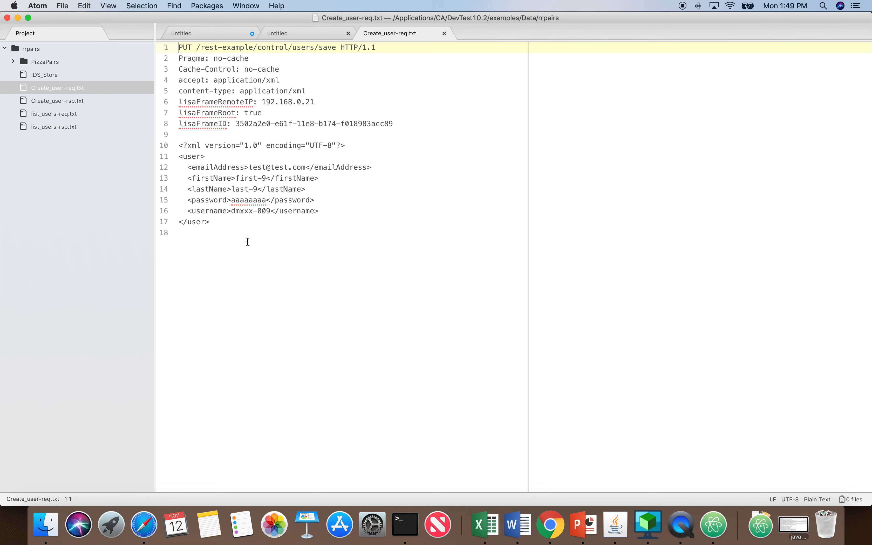
# - Examine Create_user-rsp.txt, Create_user-req.txt, list_users-req.txt and list_users-rsp.txt in the rrpairs project
pyautogui.click(55, 101)
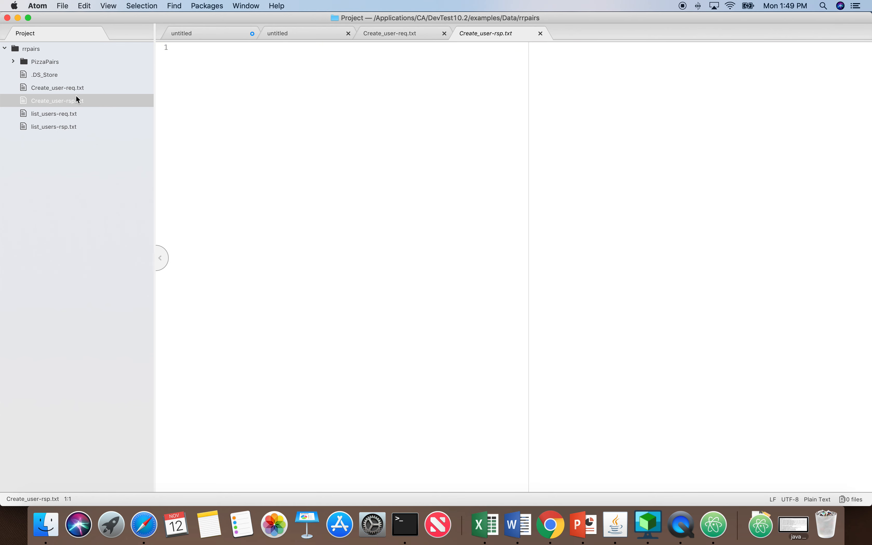
pyautogui.click(57, 91)
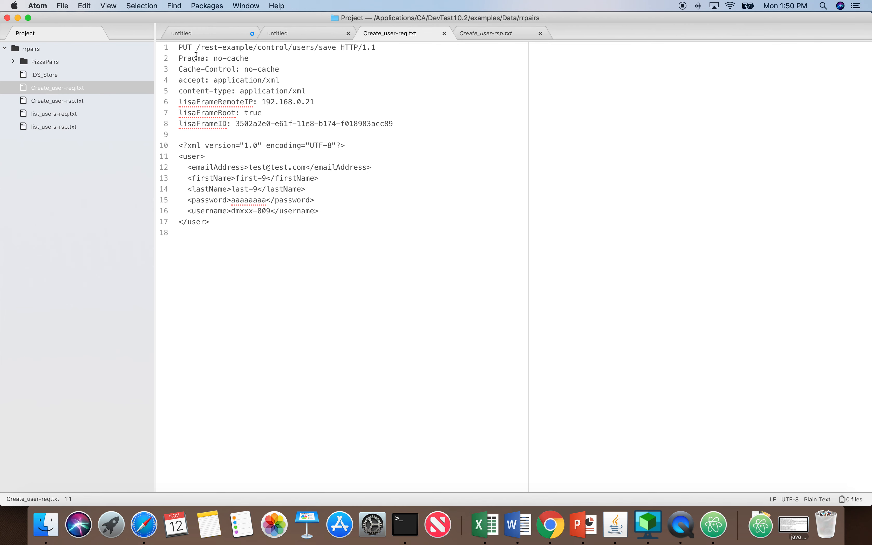
pyautogui.click(58, 115)
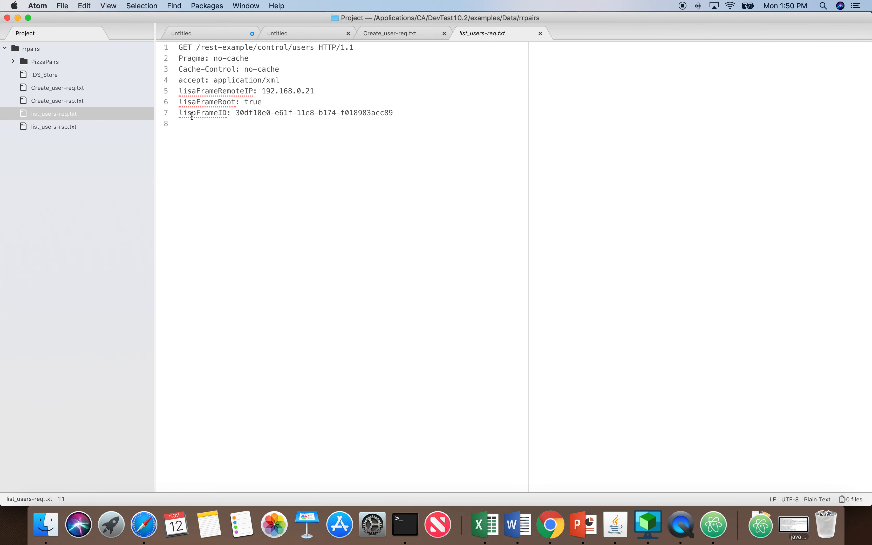
pyautogui.click(66, 129)
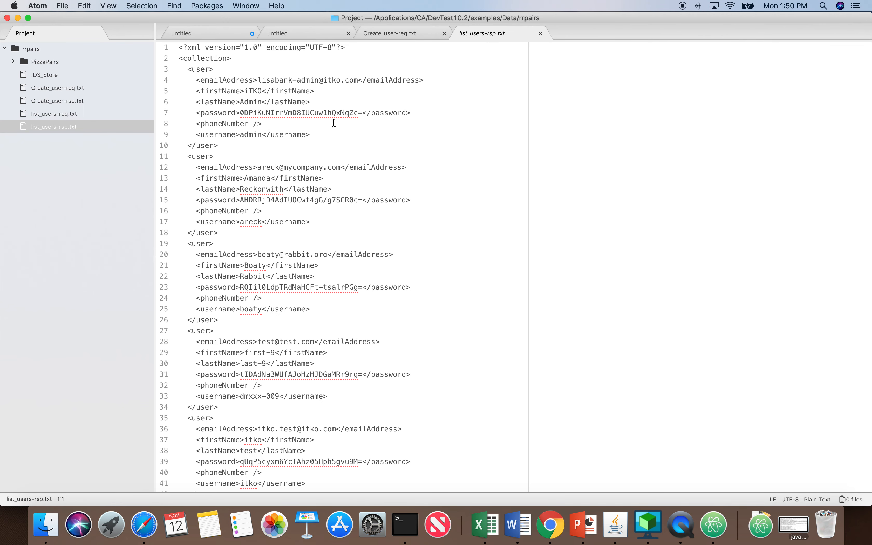
# - Close all open files without saving the untitled one, and close the Atom window
pyautogui.click(540, 33)
pyautogui.click(444, 34)
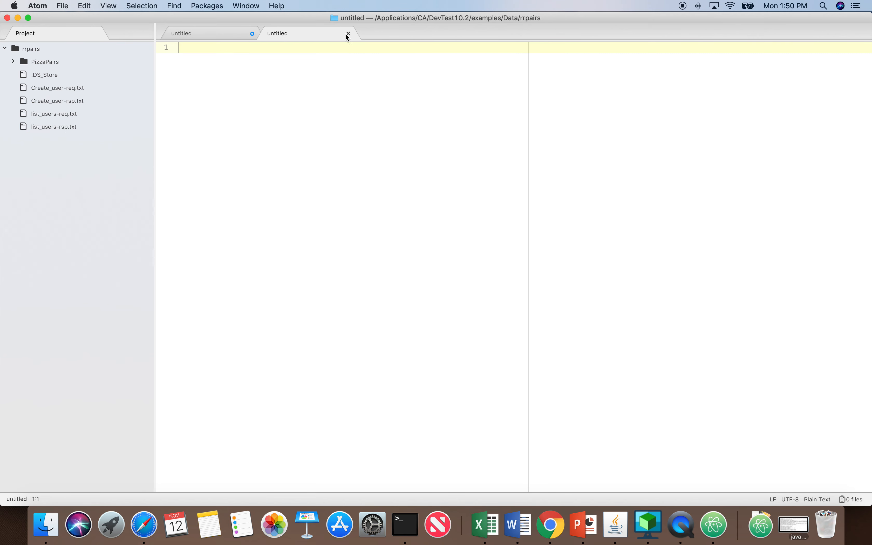
pyautogui.click(348, 34)
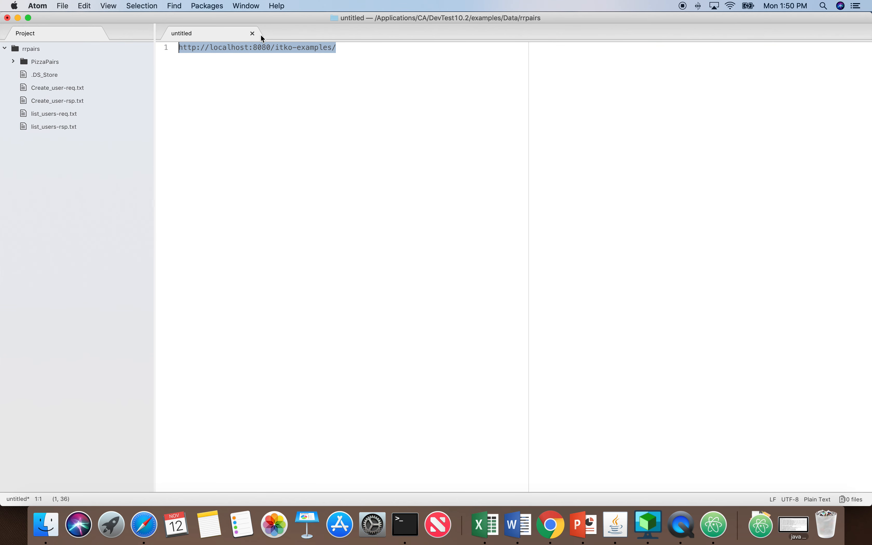
pyautogui.click(253, 34)
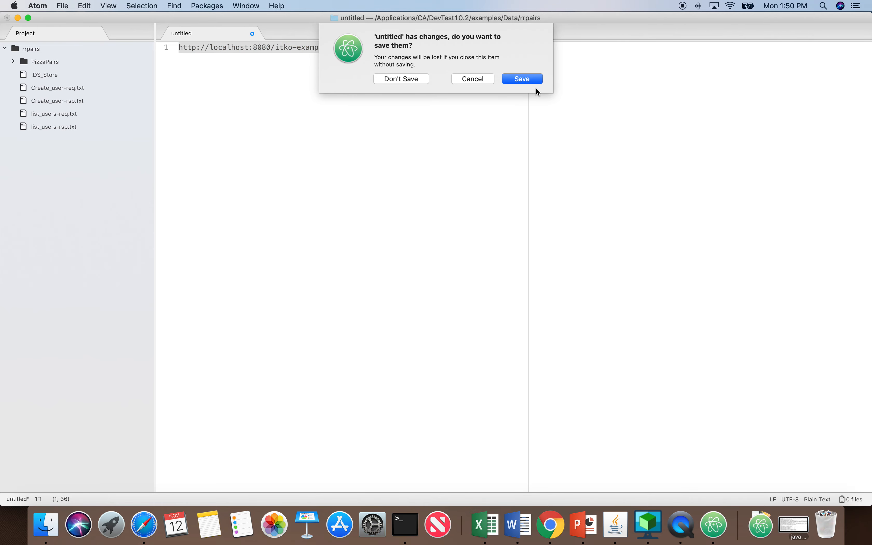
pyautogui.click(410, 79)
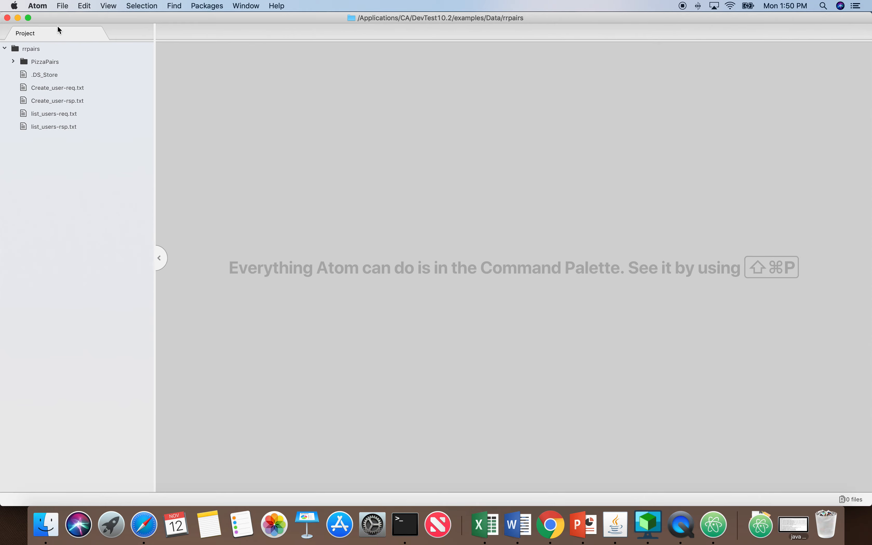
pyautogui.click(9, 18)
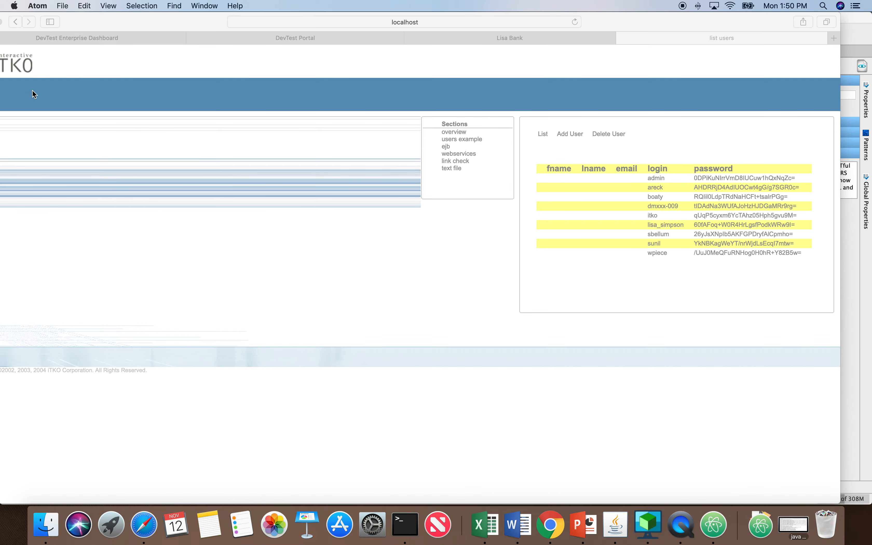
# - Switch to DevTest Workstation and start a new VS image from request/response pairs under the VServices folder
pyautogui.click(657, 536)
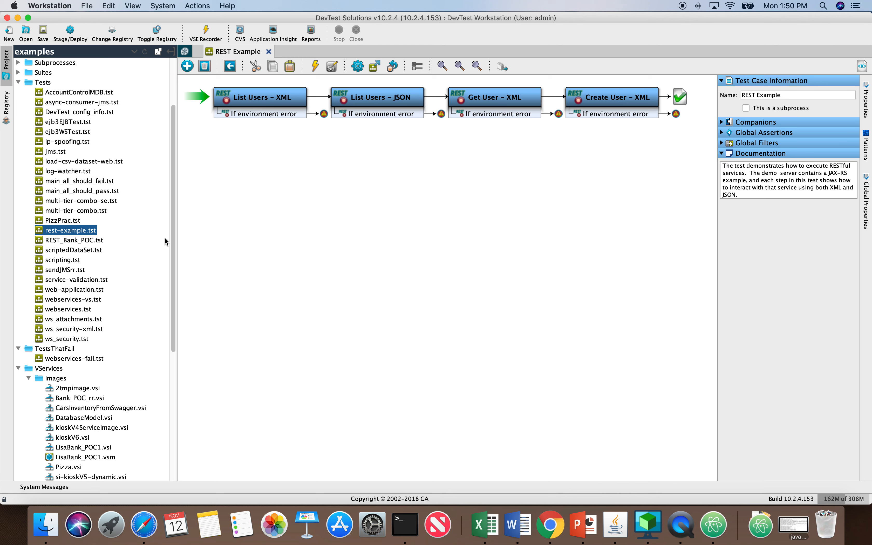
pyautogui.click(58, 372)
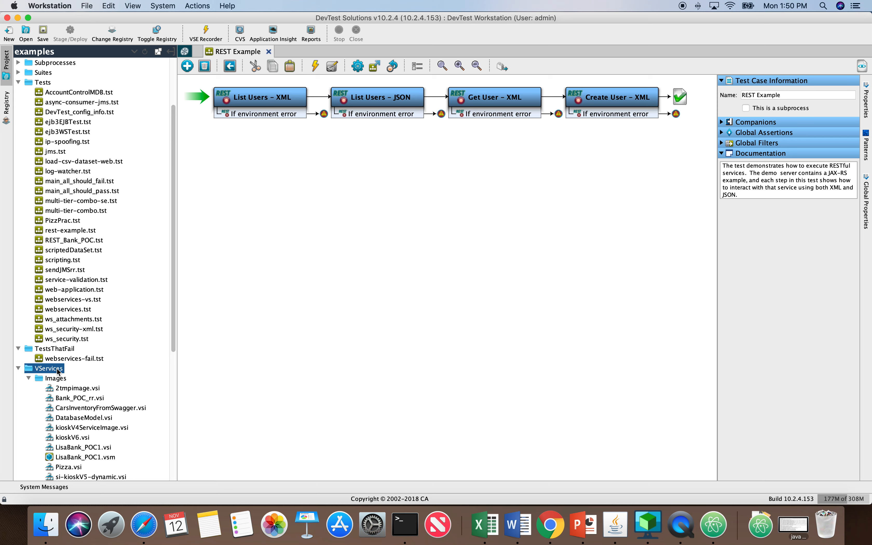
pyautogui.rightClick(59, 372)
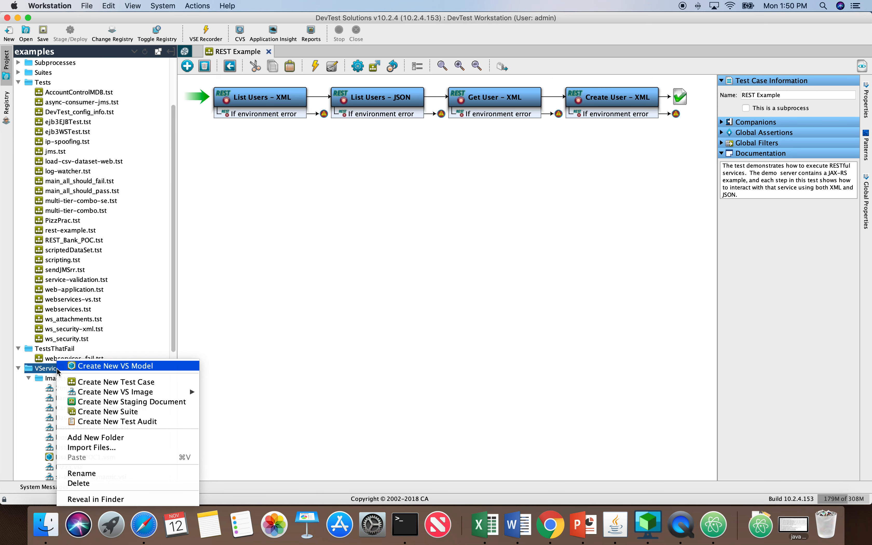
pyautogui.moveTo(118, 395)
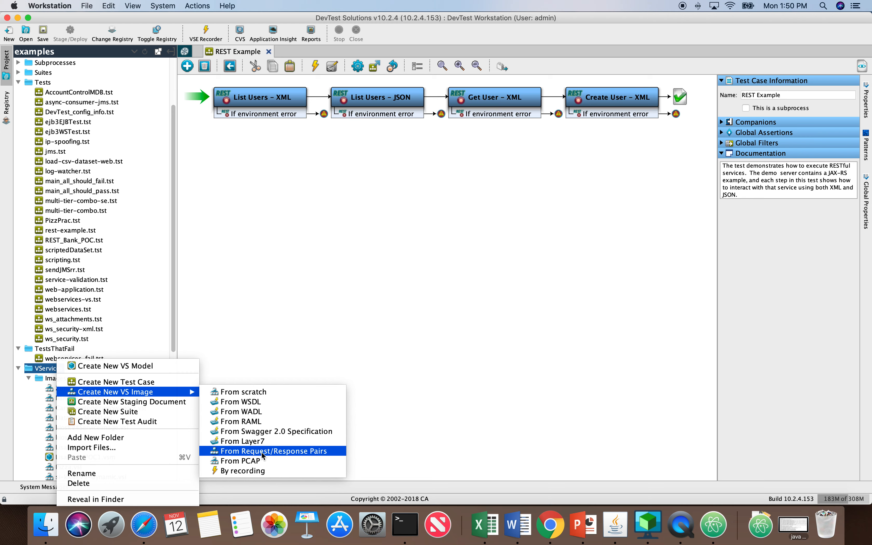
pyautogui.click(304, 452)
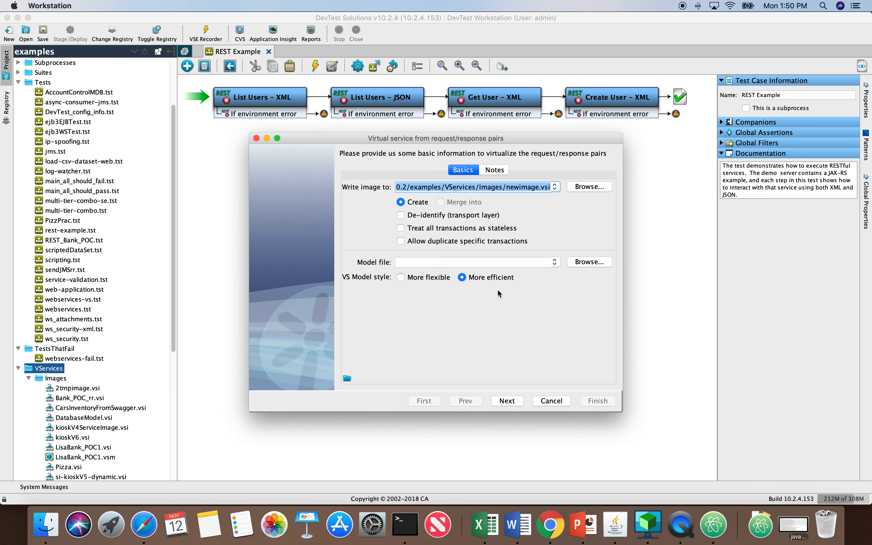
# - Name the service image file Bank_POC2_REST_RR.vsi in the VServices/Images folder
pyautogui.click(535, 187)
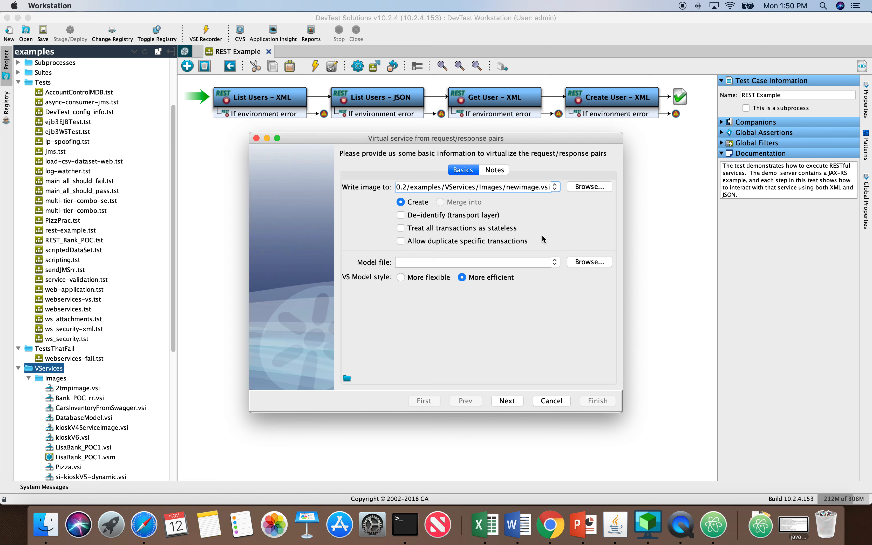
pyautogui.press('BackSpace')
pyautogui.press('BackSpace')
pyautogui.press('BackSpace')
pyautogui.press('BackSpace')
pyautogui.press('BackSpace')
pyautogui.press('BackSpace')
pyautogui.press('BackSpace')
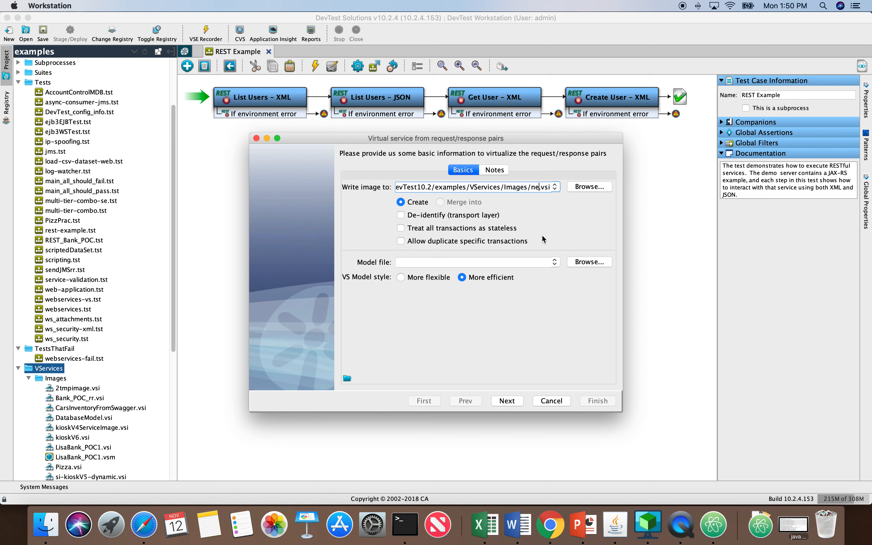
pyautogui.press('BackSpace')
pyautogui.write('RR')
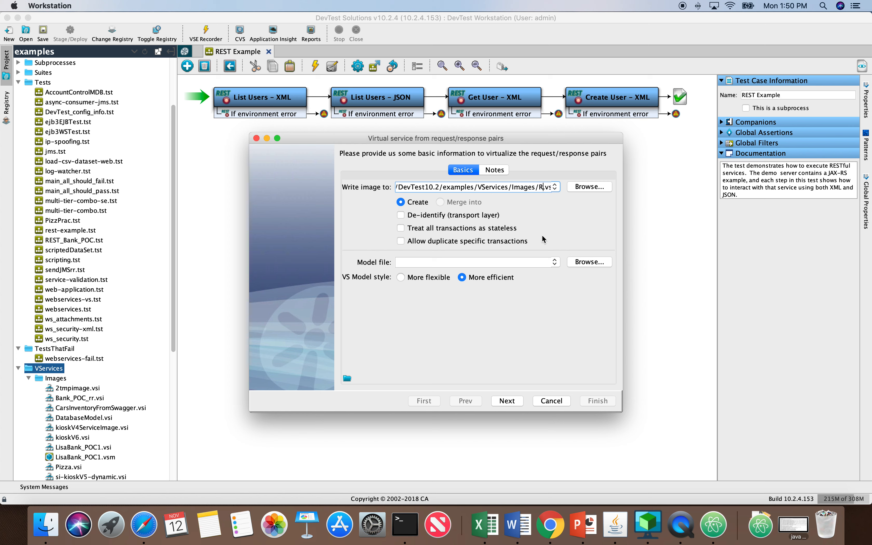
pyautogui.press('BackSpace')
pyautogui.press('BackSpace')
pyautogui.write('Bank_')
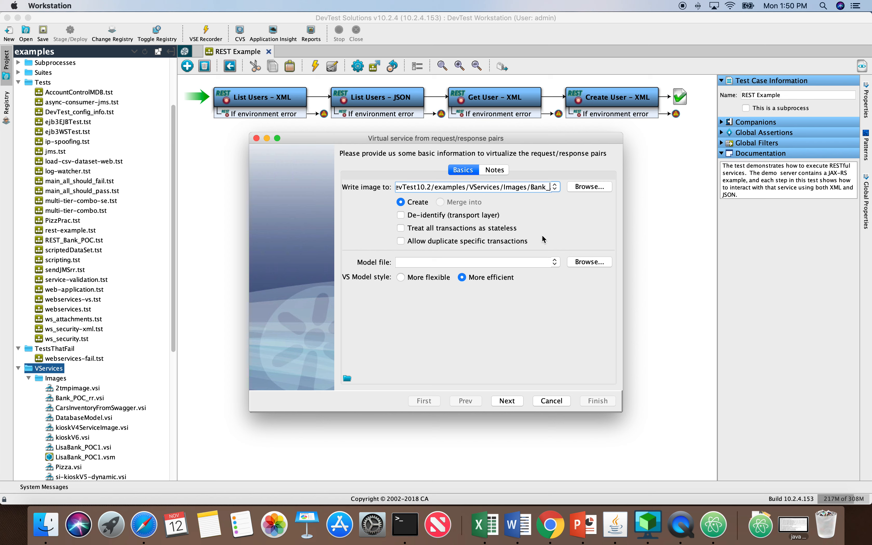
pyautogui.write('POC2')
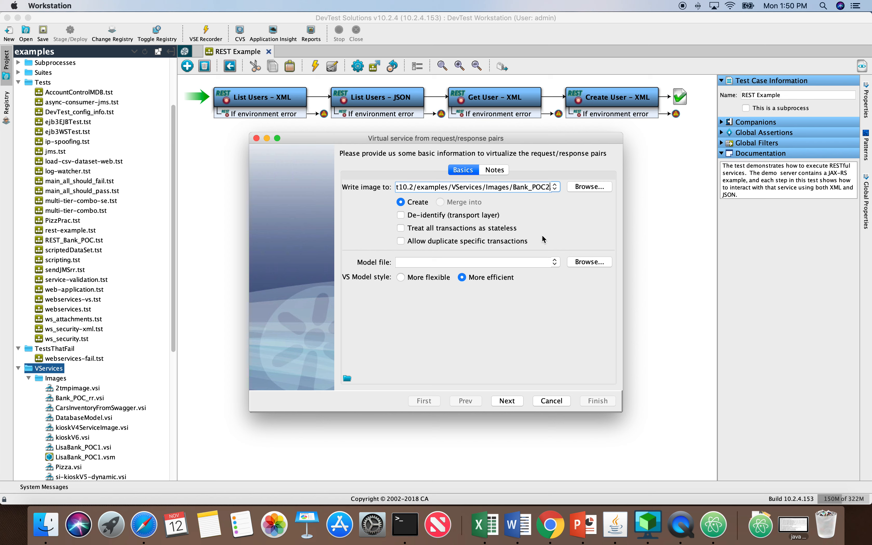
pyautogui.write('_RR')
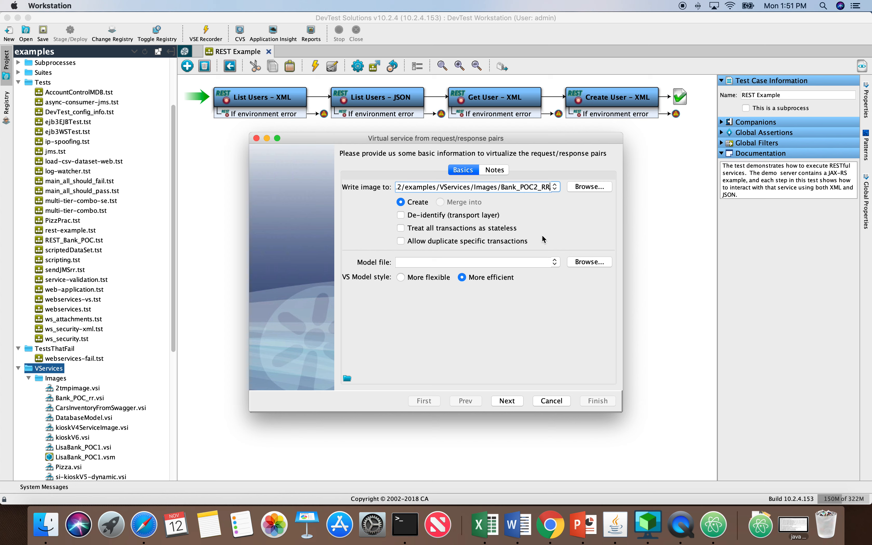
pyautogui.press('BackSpace')
pyautogui.write('EST_RR')
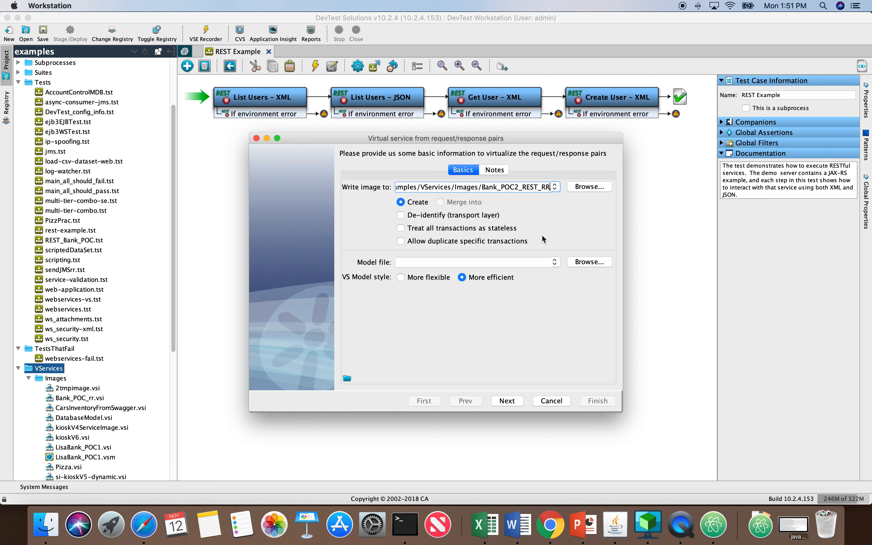
pyautogui.write('.vsi')
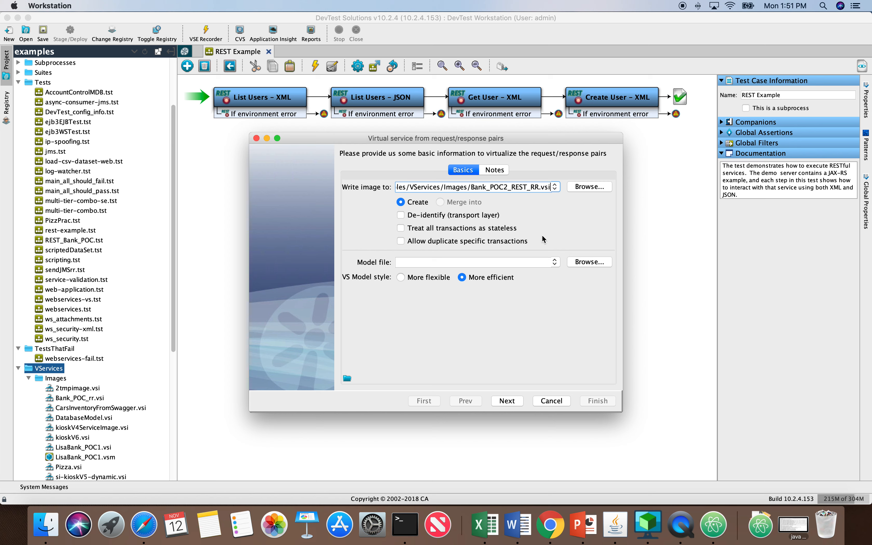
# - Set the model file to Bank_POC2_REST_RR.vsm directly in examples/VServices, treat all transactions as stateless, and continue
pyautogui.press('super+a')
pyautogui.press('super+c')
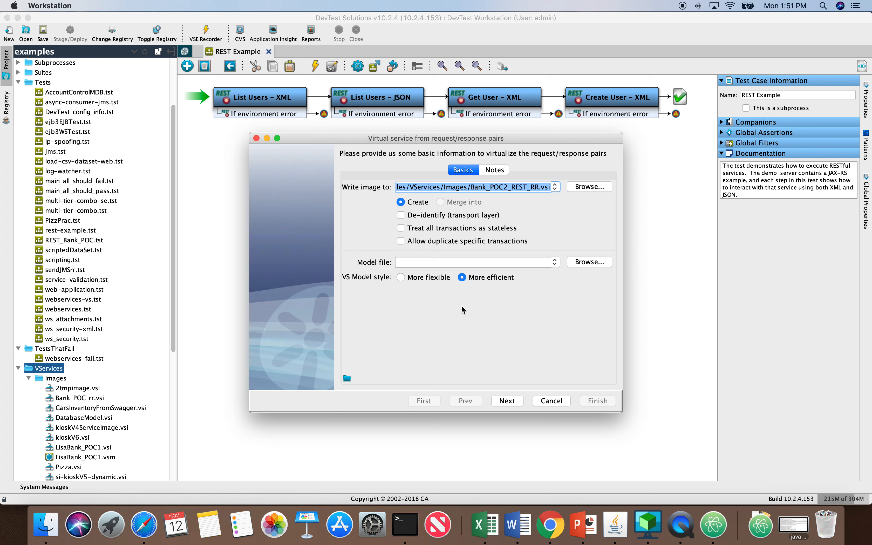
pyautogui.click(480, 263)
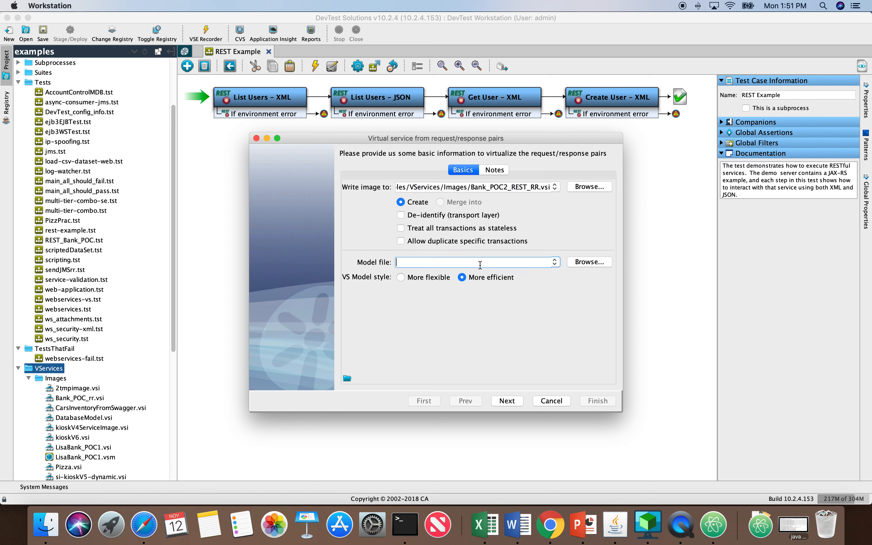
pyautogui.press('super+v')
pyautogui.press('BackSpace')
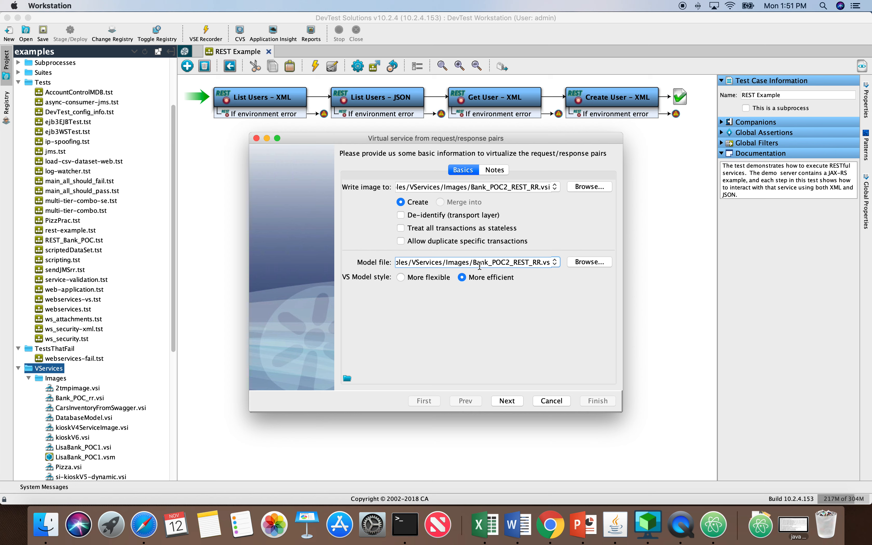
pyautogui.write('m')
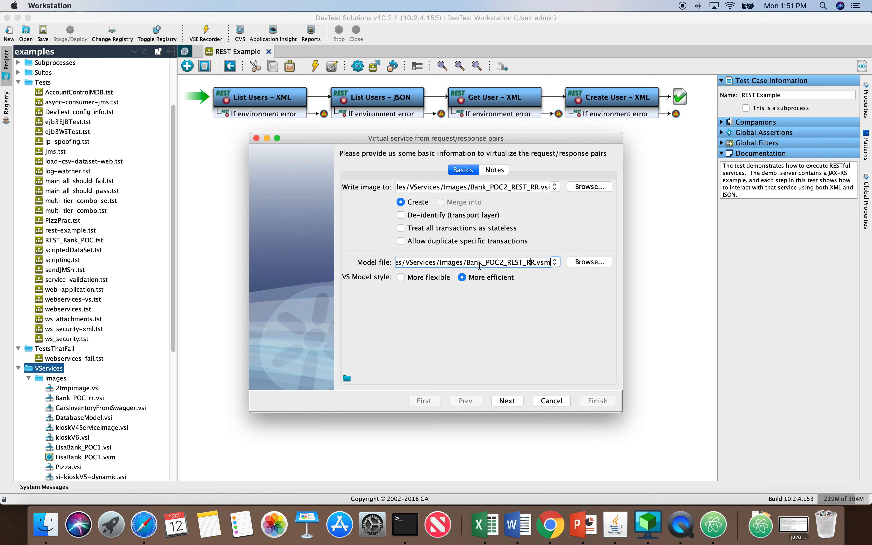
pyautogui.press('Left')
pyautogui.press('Left')
pyautogui.press('Left')
pyautogui.press('Left')
pyautogui.press('Left')
pyautogui.press('Left')
pyautogui.press('Left')
pyautogui.press('Left')
pyautogui.press('Left')
pyautogui.press('Left')
pyautogui.press('Left')
pyautogui.press('BackSpace')
pyautogui.press('BackSpace')
pyautogui.press('BackSpace')
pyautogui.press('BackSpace')
pyautogui.press('BackSpace')
pyautogui.press('BackSpace')
pyautogui.press('BackSpace')
pyautogui.click(421, 233)
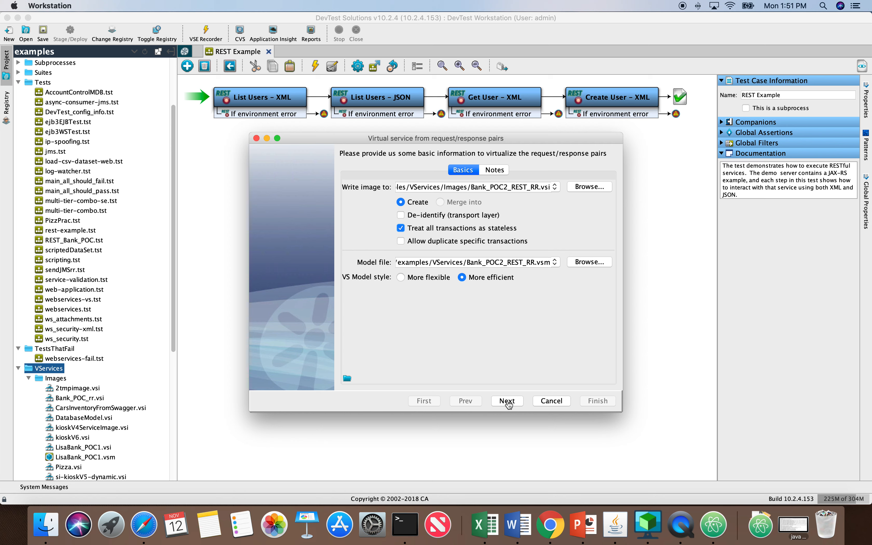
pyautogui.click(507, 401)
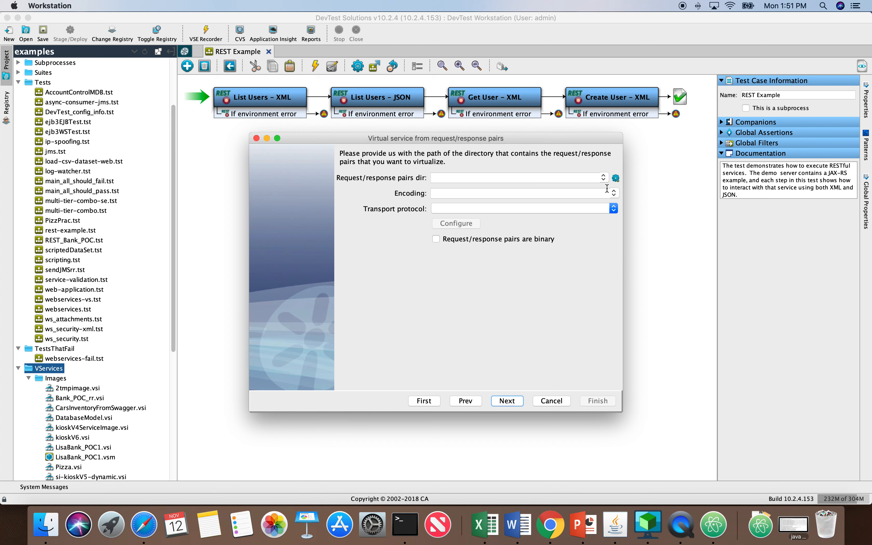
# - Choose examples/Data/rrpairs as the request/response pairs directory and HTTP/S as the transport protocol
pyautogui.click(618, 186)
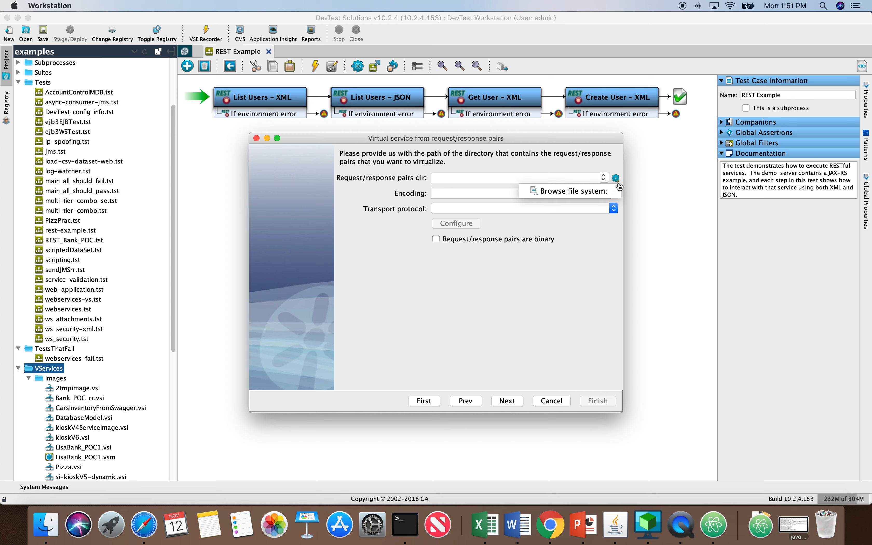
pyautogui.click(575, 192)
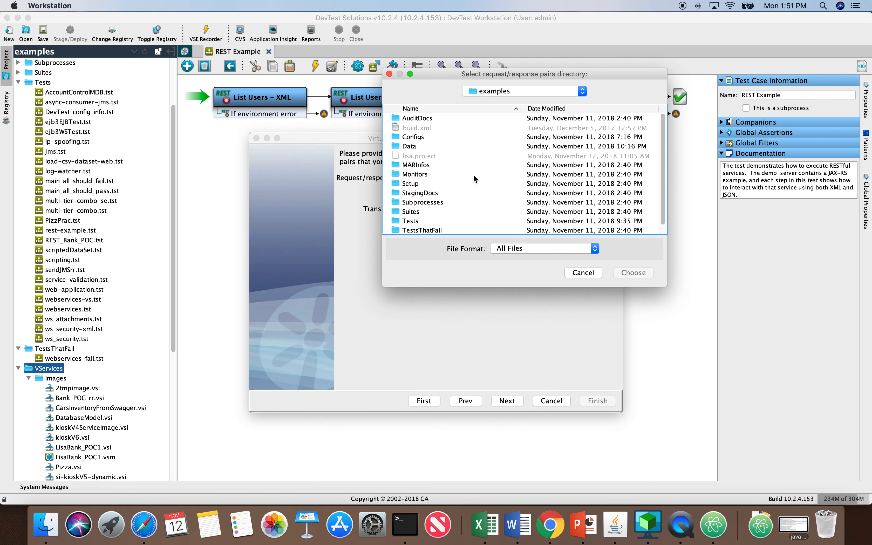
pyautogui.doubleClick(415, 146)
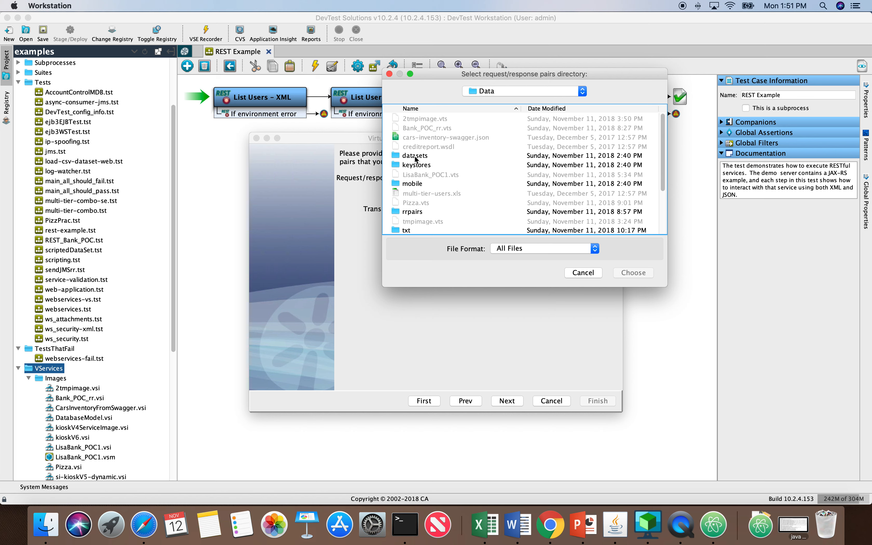
pyautogui.click(411, 212)
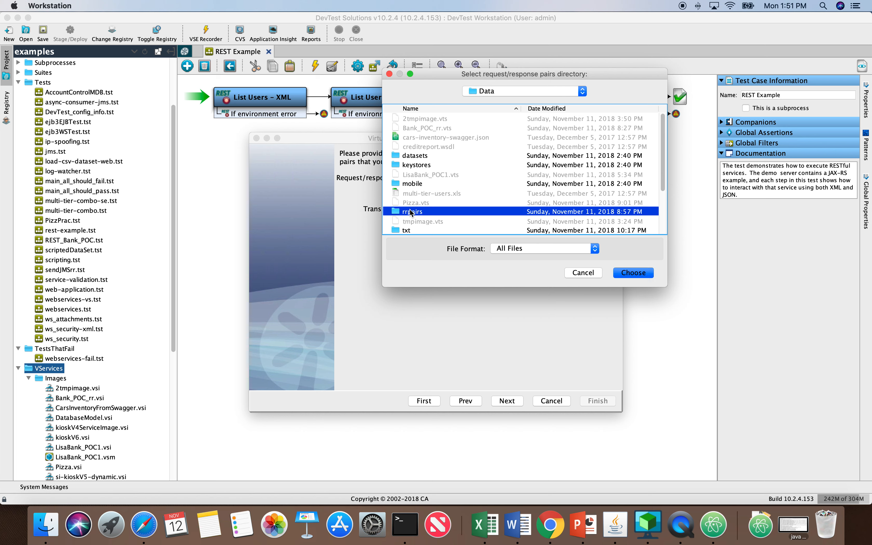
pyautogui.click(633, 273)
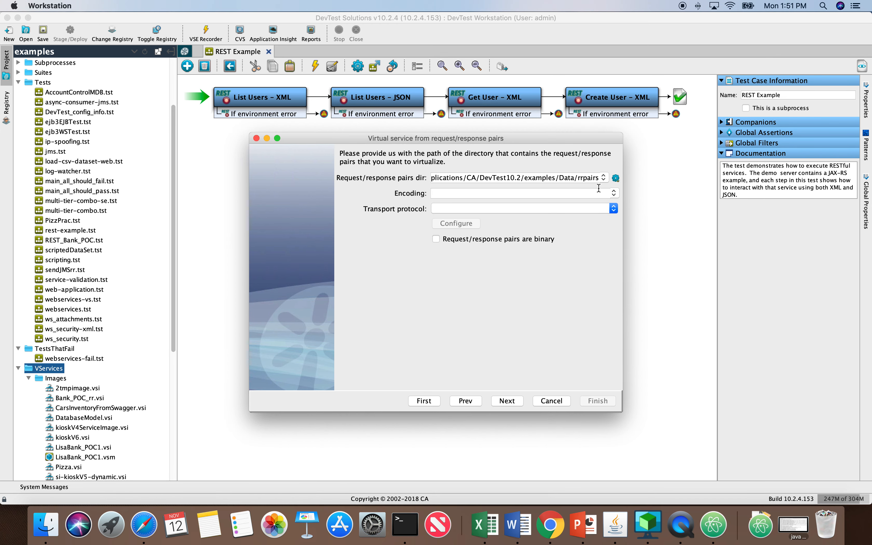
pyautogui.click(616, 209)
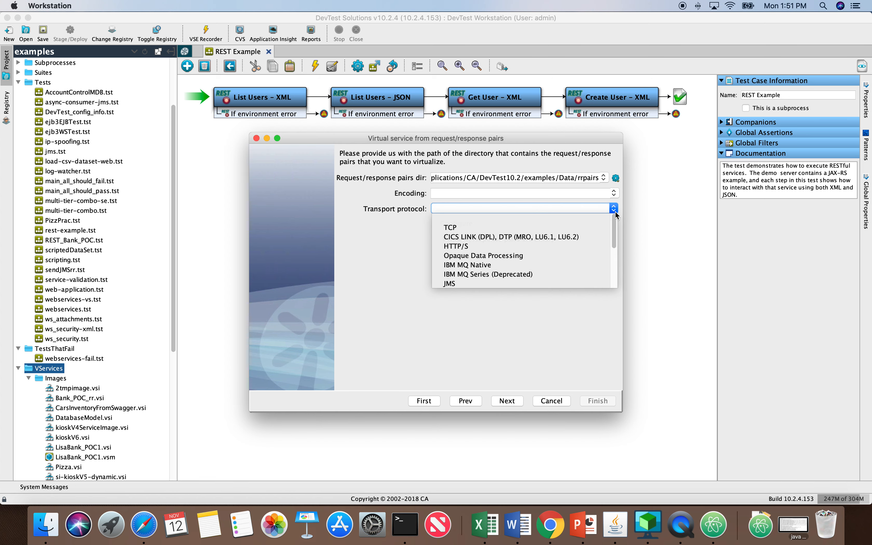
pyautogui.click(486, 247)
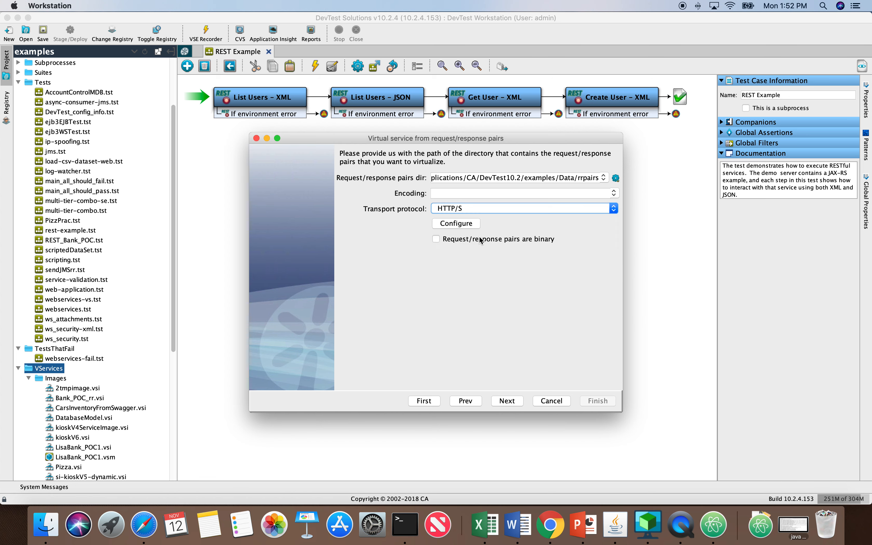
# - Configure the HTTP/S transport to listen on port 8107 with target host localhost, keeping target port 80
pyautogui.click(472, 224)
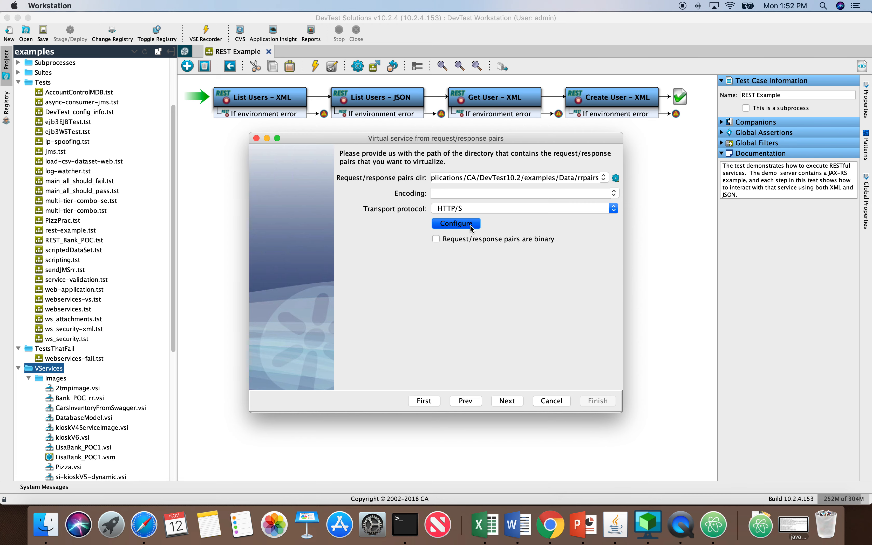
pyautogui.click(453, 187)
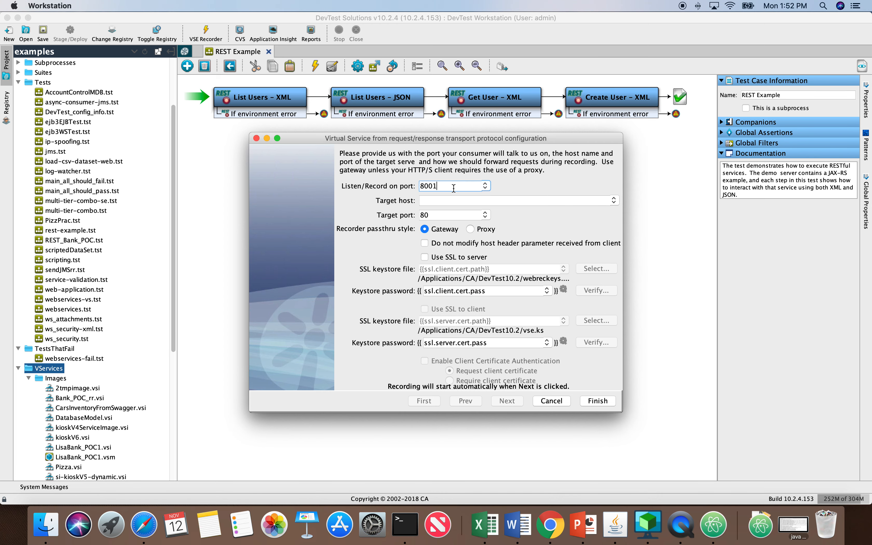
pyautogui.press('BackSpace')
pyautogui.press('BackSpace')
pyautogui.press('BackSpace')
pyautogui.write('10')
pyautogui.write('6')
pyautogui.press('BackSpace')
pyautogui.write('7')
pyautogui.click(460, 200)
pyautogui.write('localhost')
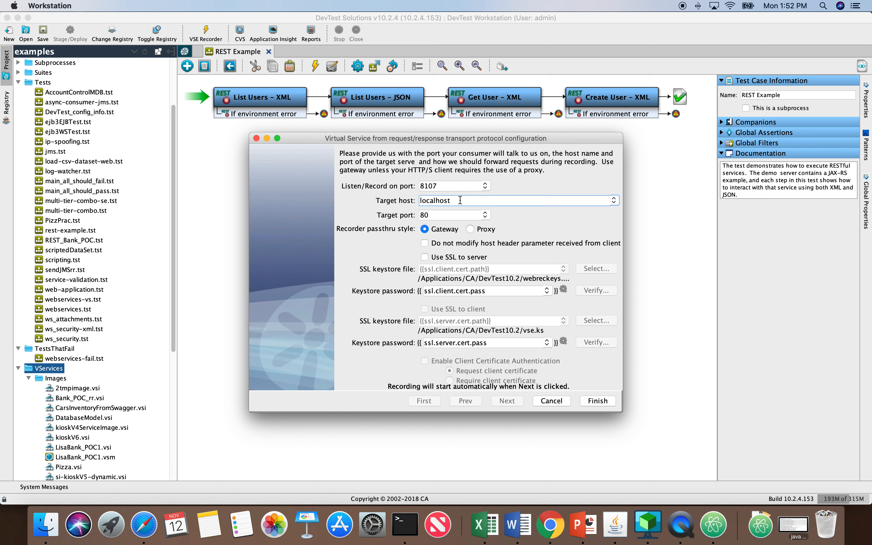
pyautogui.click(441, 215)
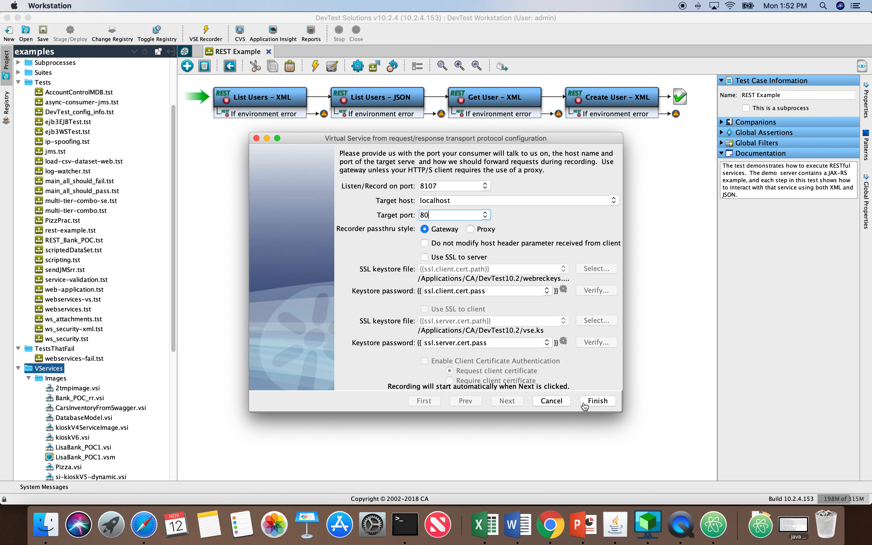
pyautogui.click(597, 403)
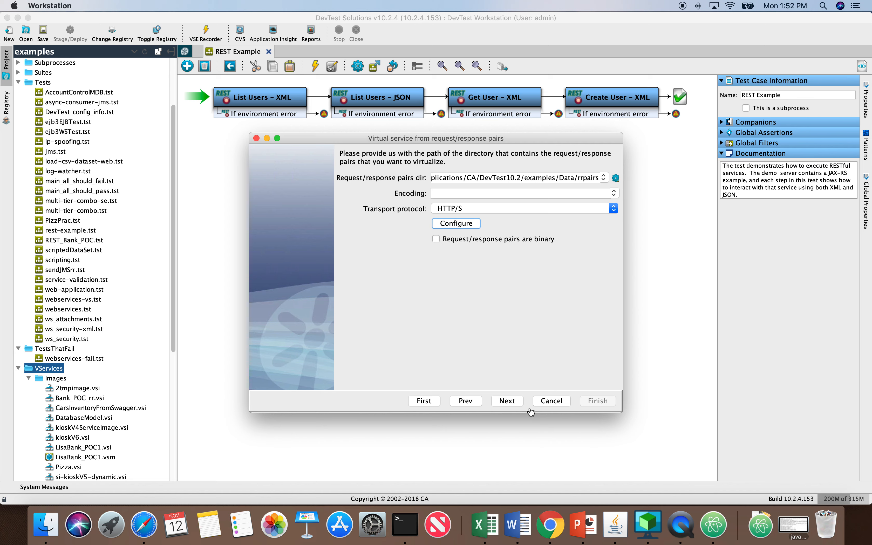
# - Accept the XML data protocol, finish with the service image and virtual service model set to open, and widen the transaction details area
pyautogui.click(512, 407)
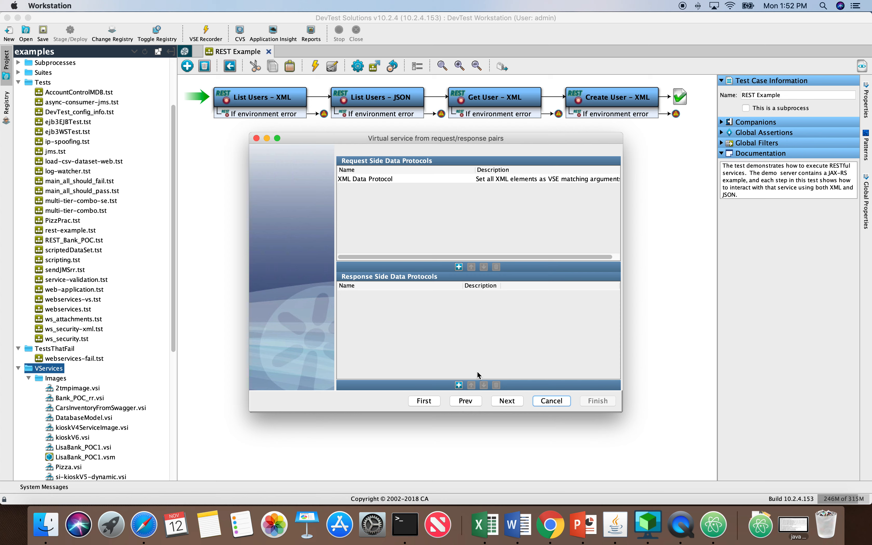
pyautogui.click(511, 401)
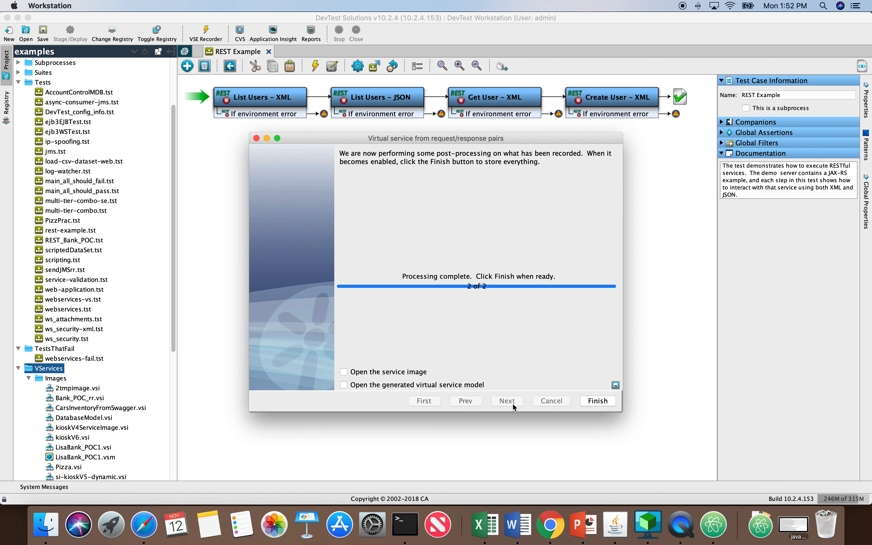
pyautogui.click(395, 374)
pyautogui.click(392, 386)
pyautogui.click(598, 401)
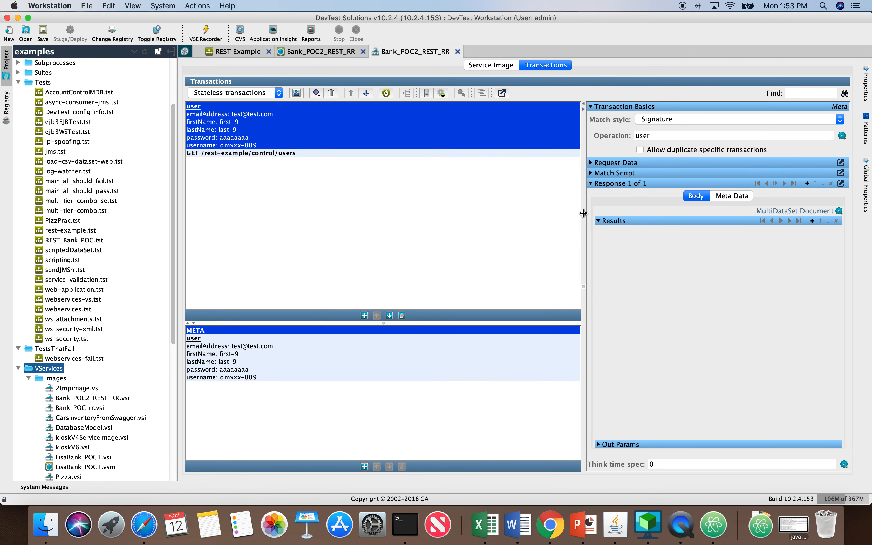
pyautogui.moveTo(583, 214); pyautogui.dragTo(356, 219)
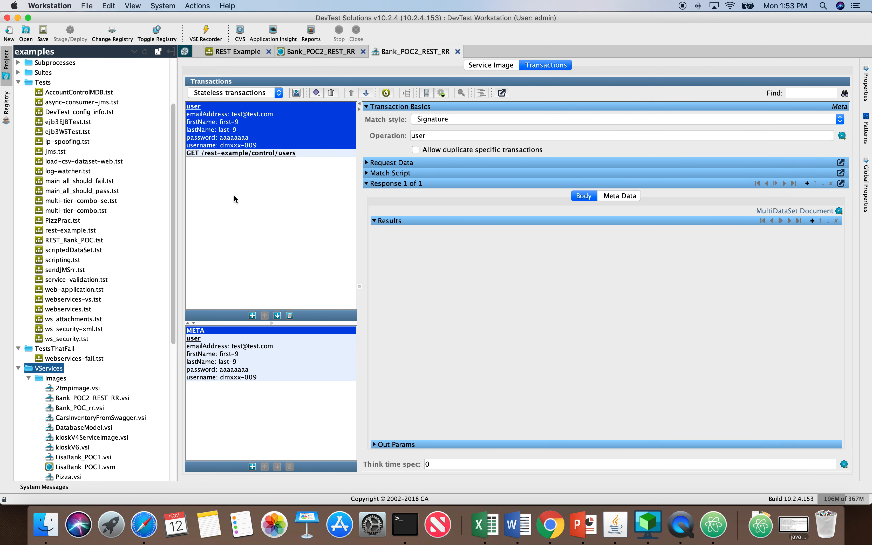
# - Inspect the GET /rest-example/control/users and user transactions, and close the Bank_POC2_REST_RR service image and virtual service model
pyautogui.click(246, 154)
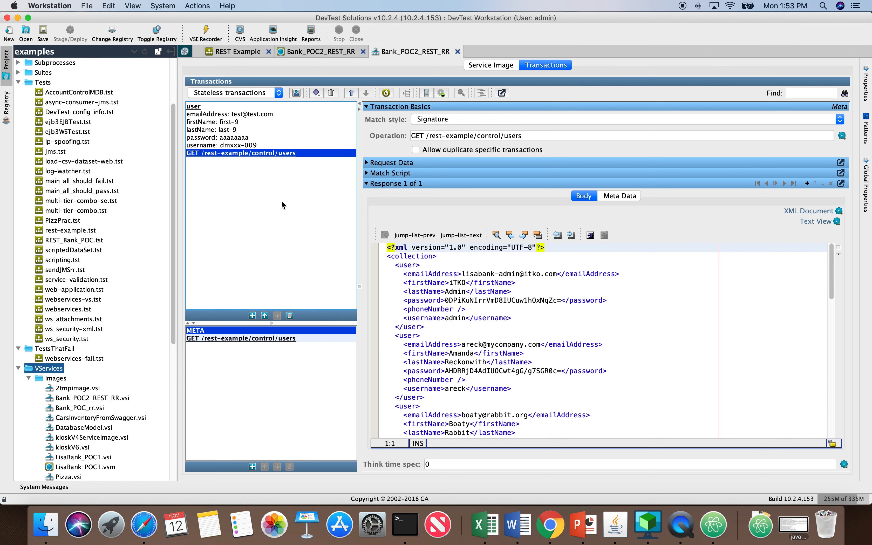
pyautogui.click(237, 128)
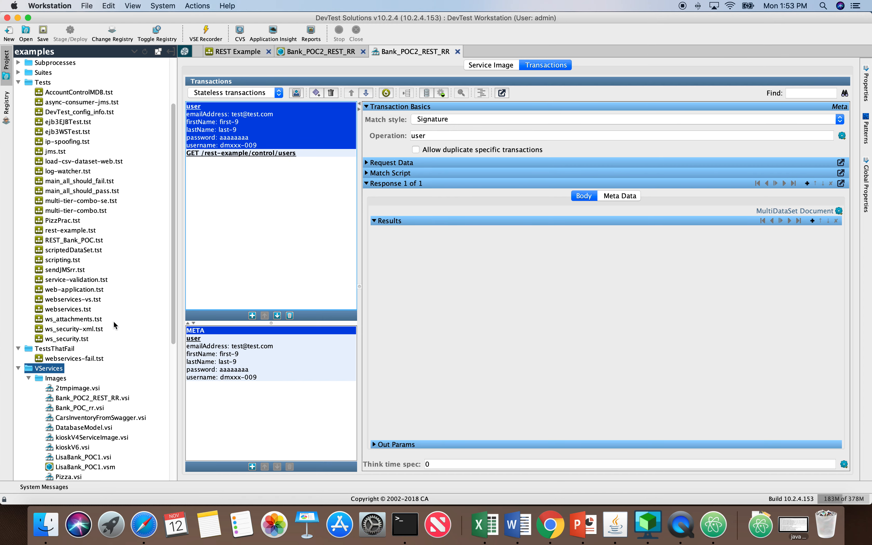
pyautogui.scroll(-10, 113, 318)
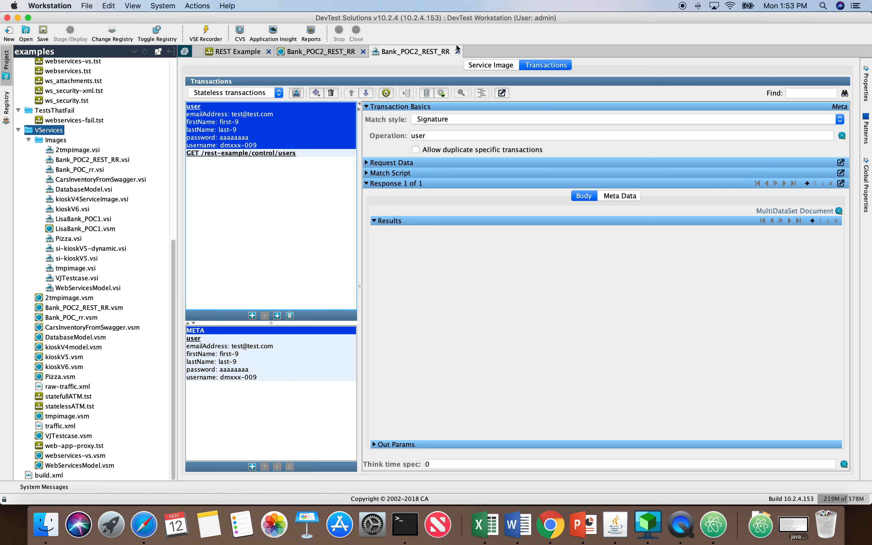
pyautogui.click(457, 51)
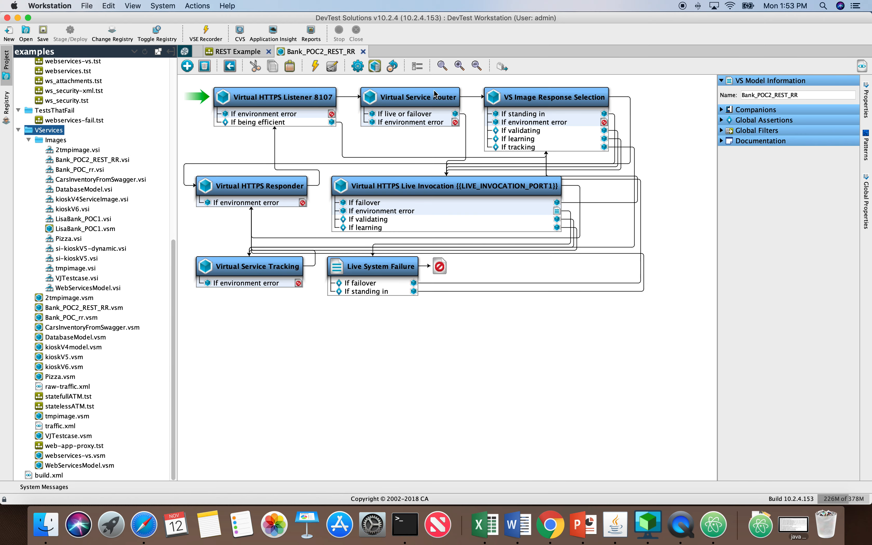
pyautogui.click(363, 52)
pyautogui.click(632, 296)
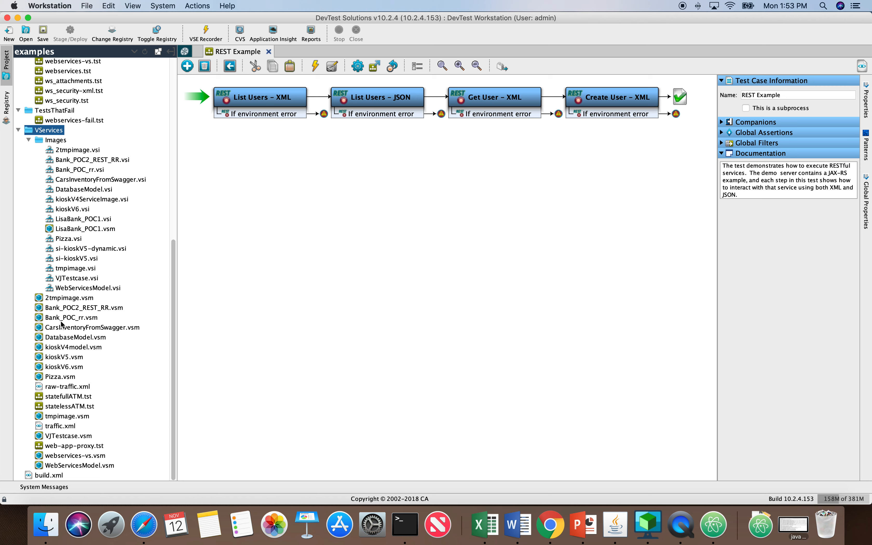
# - Deploy the Bank_POC2_REST_RR.vsm model to VSE@Default, keeping the Configs/project.config configuration and the default deployment settings
pyautogui.click(78, 309)
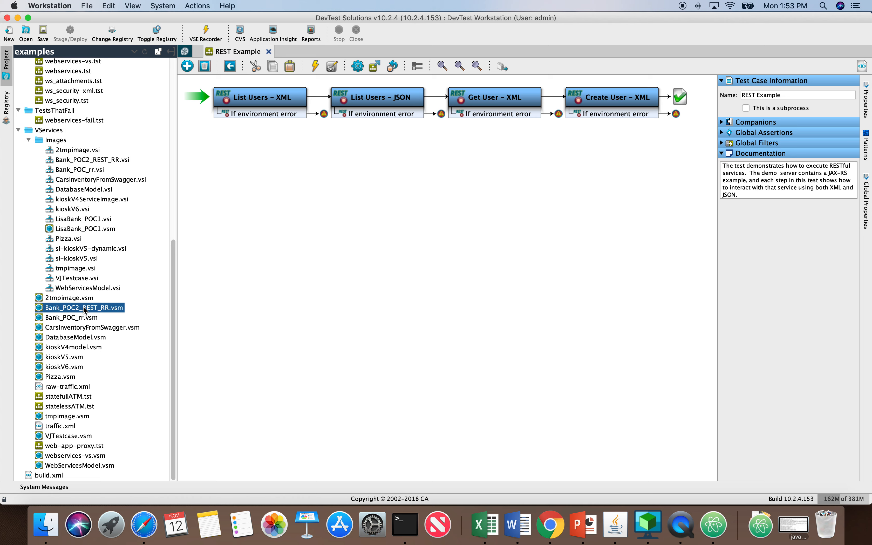
pyautogui.rightClick(85, 311)
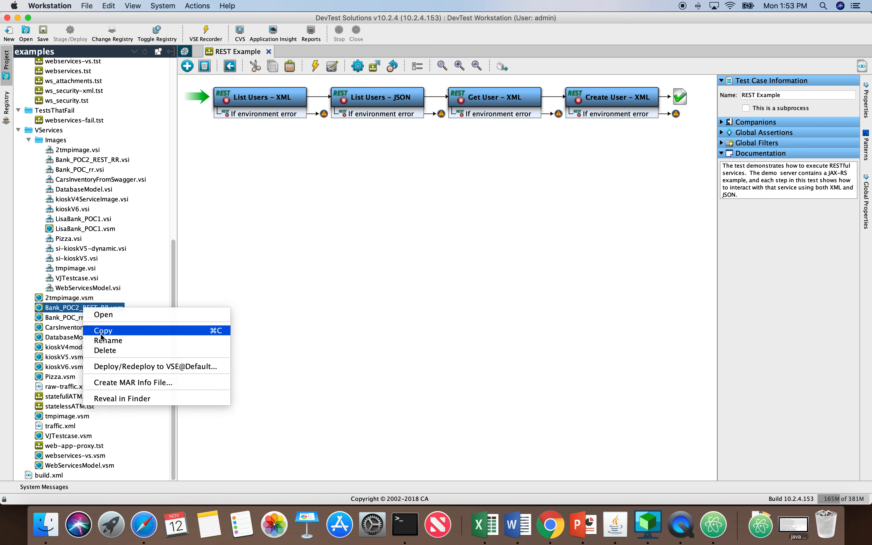
pyautogui.click(132, 365)
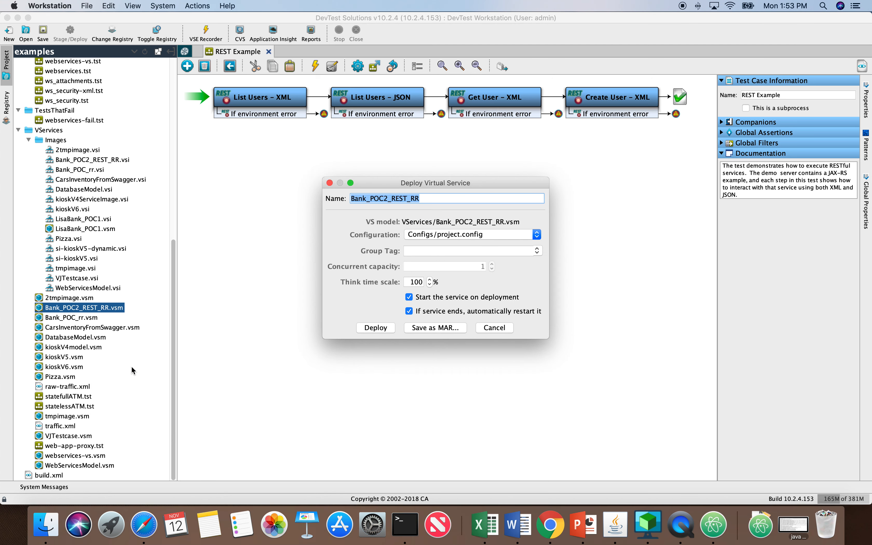
pyautogui.click(381, 329)
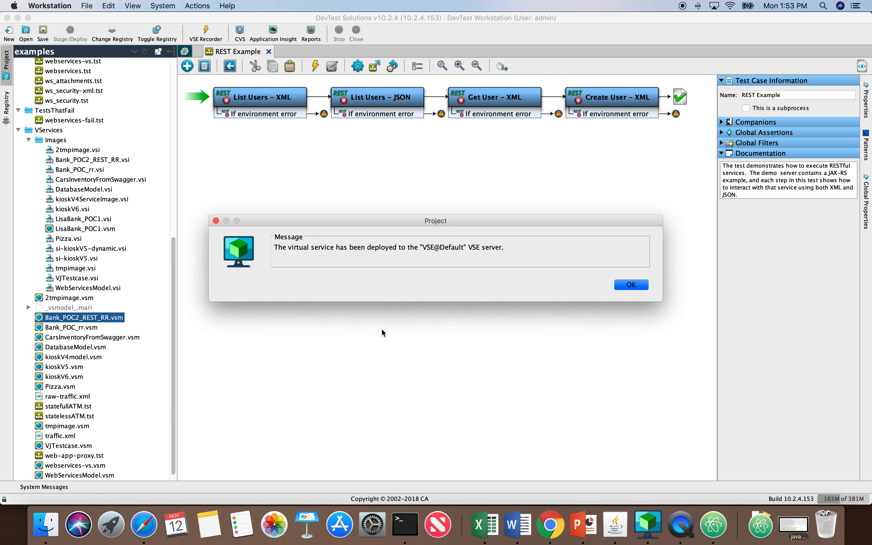
pyautogui.click(619, 289)
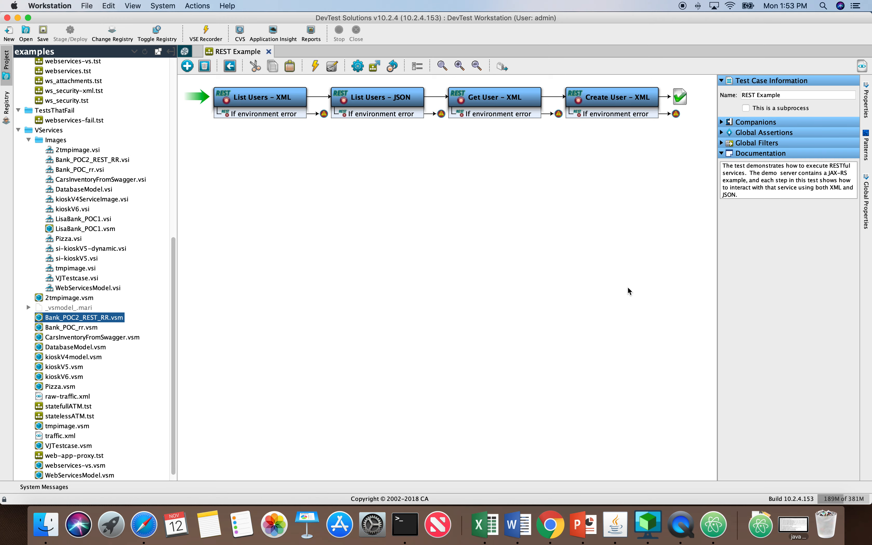
# - Switch to DevTest Portal in Safari and check the deployed virtual services in the VSE monitor, declining to save the password
pyautogui.click(151, 518)
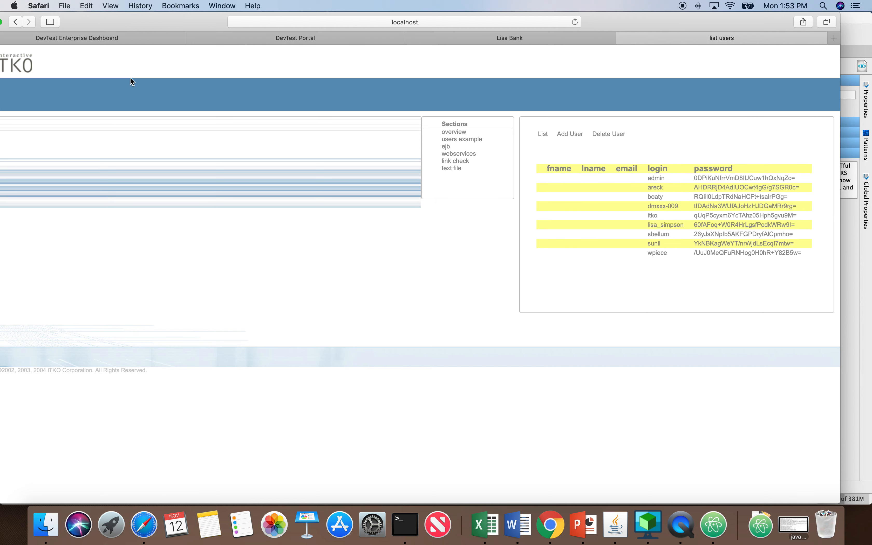
pyautogui.click(341, 40)
pyautogui.click(54, 143)
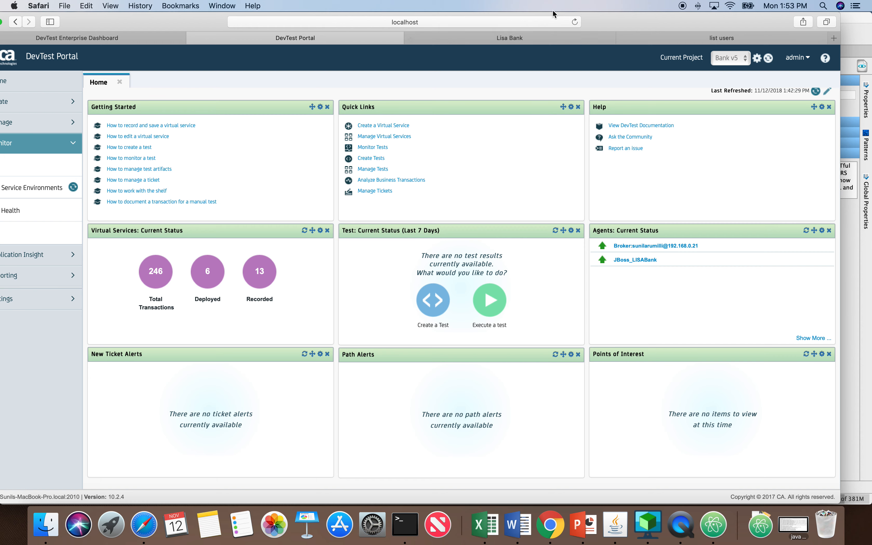
pyautogui.doubleClick(652, 25)
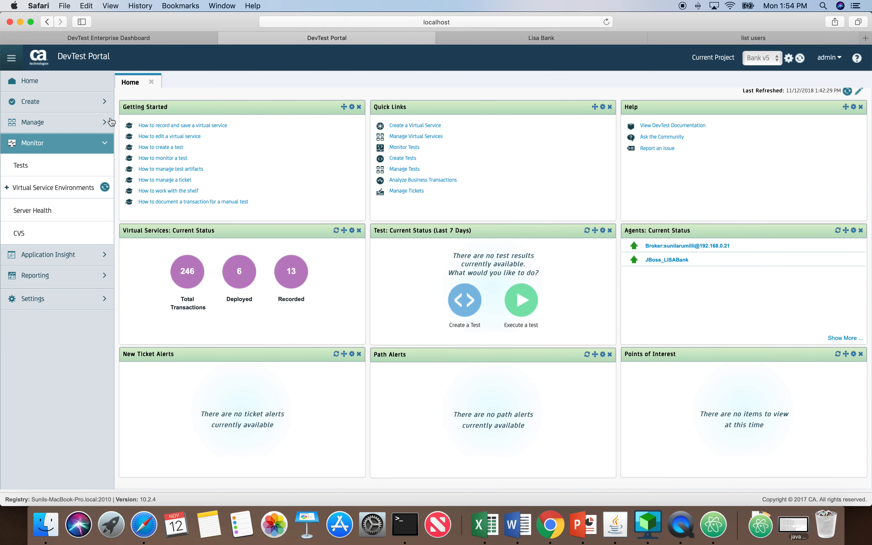
pyautogui.click(33, 190)
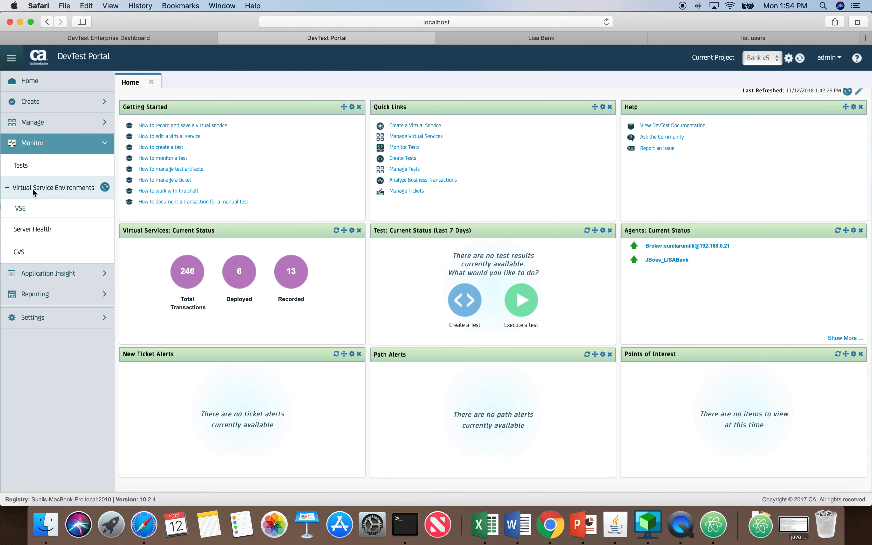
pyautogui.click(24, 210)
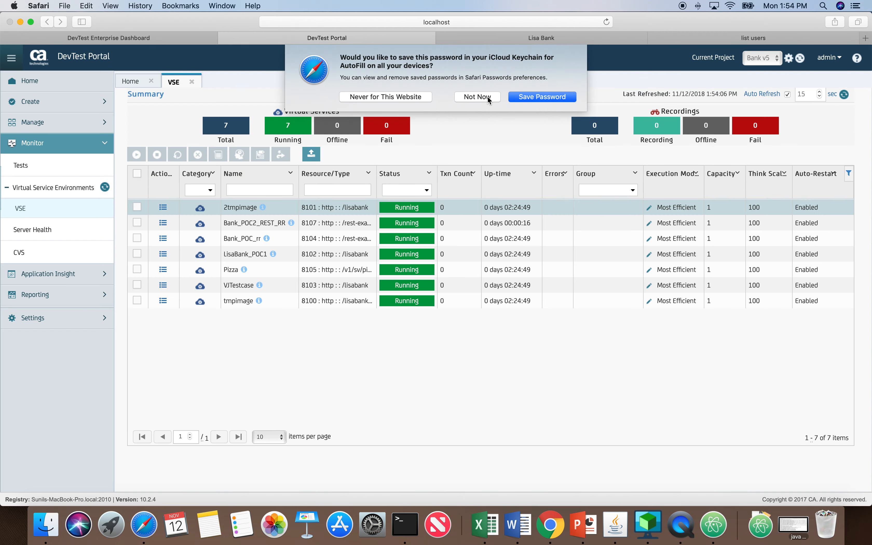
pyautogui.click(486, 96)
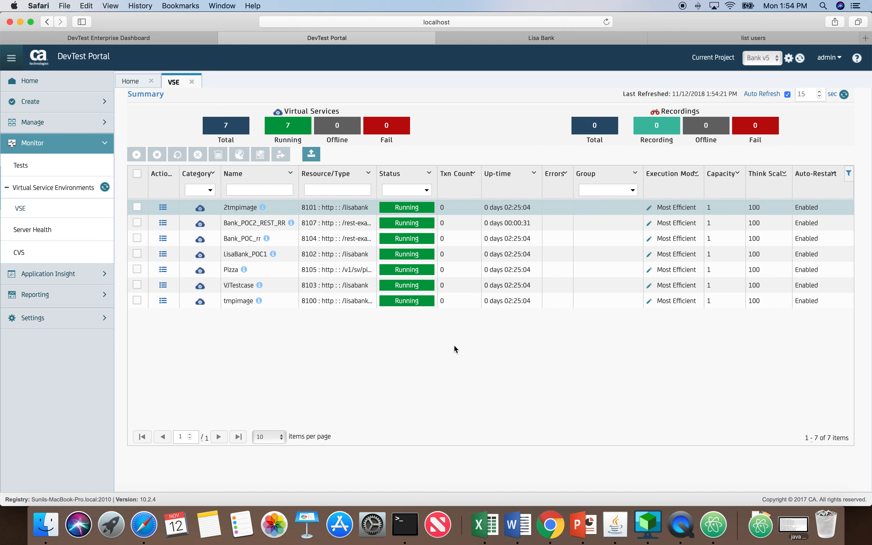
# - Switch back to DevTest Workstation and open the REST_Bank_POC.tst test case
pyautogui.click(663, 533)
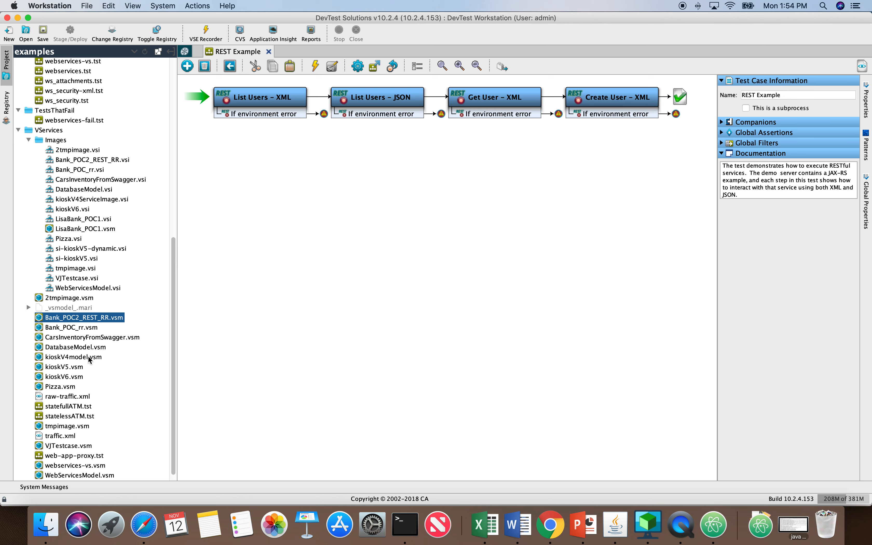
pyautogui.scroll(-1, 89, 357)
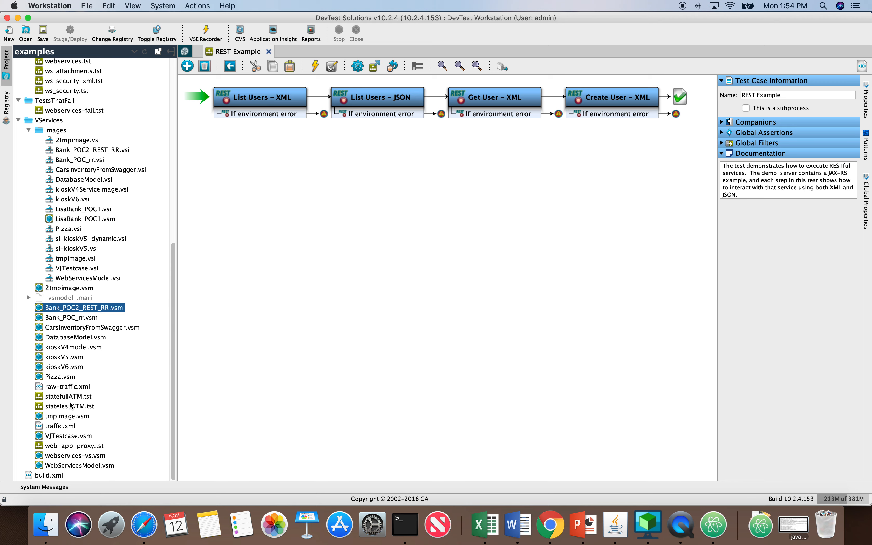
pyautogui.scroll(10, 74, 308)
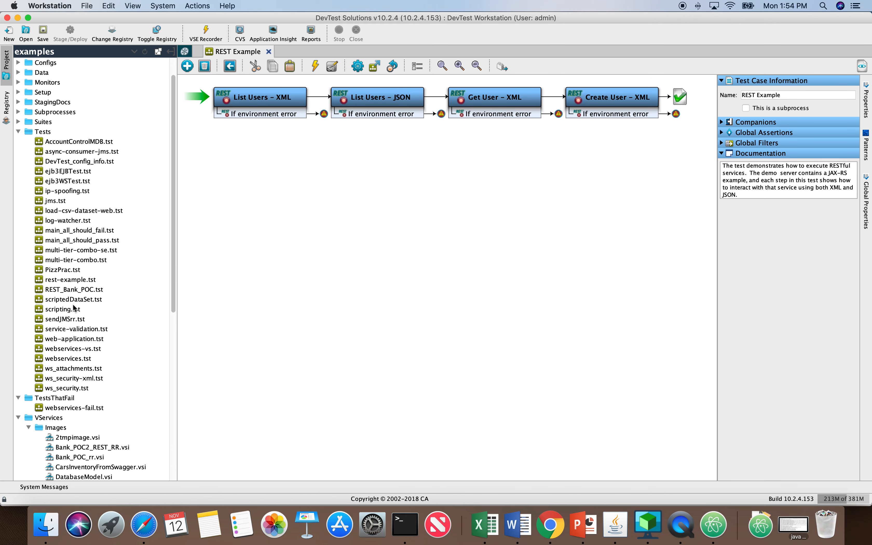
pyautogui.click(56, 290)
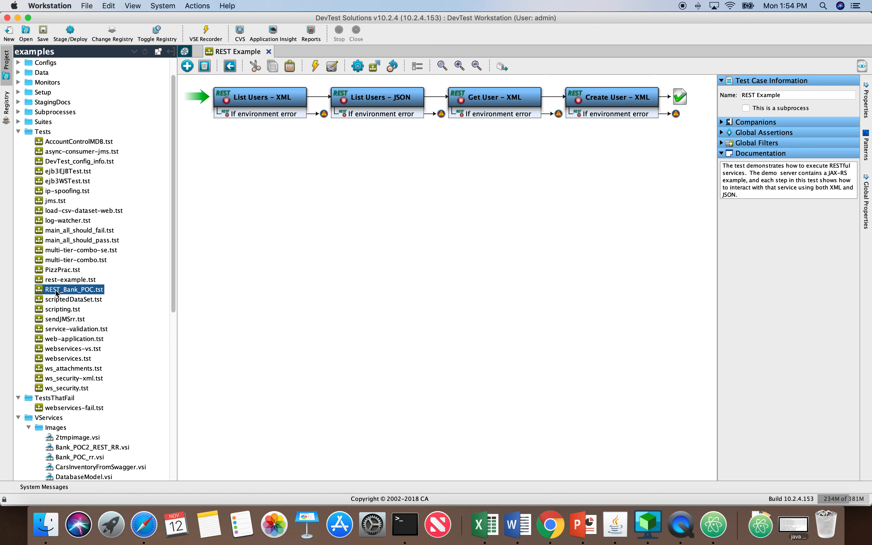
pyautogui.doubleClick(57, 291)
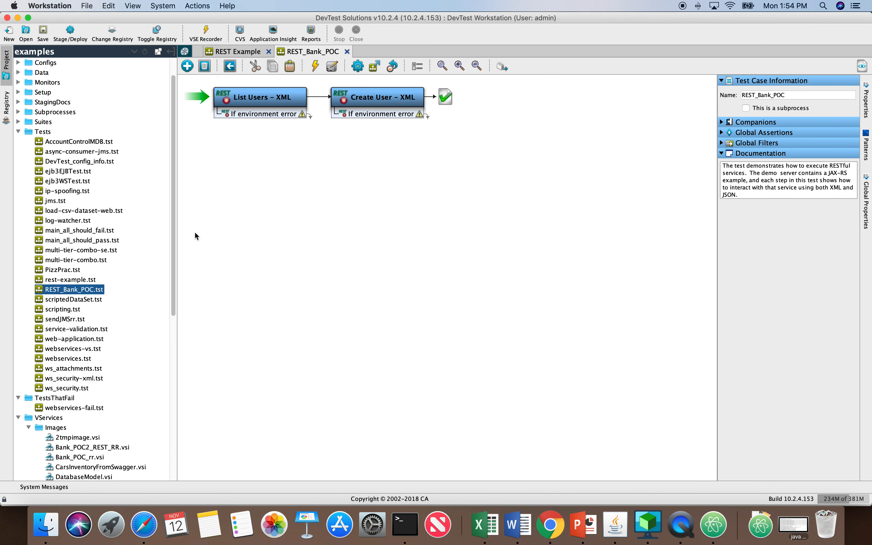
# - Change the port in the List Users - XML step's URL to 8107 and close the step editor
pyautogui.click(281, 103)
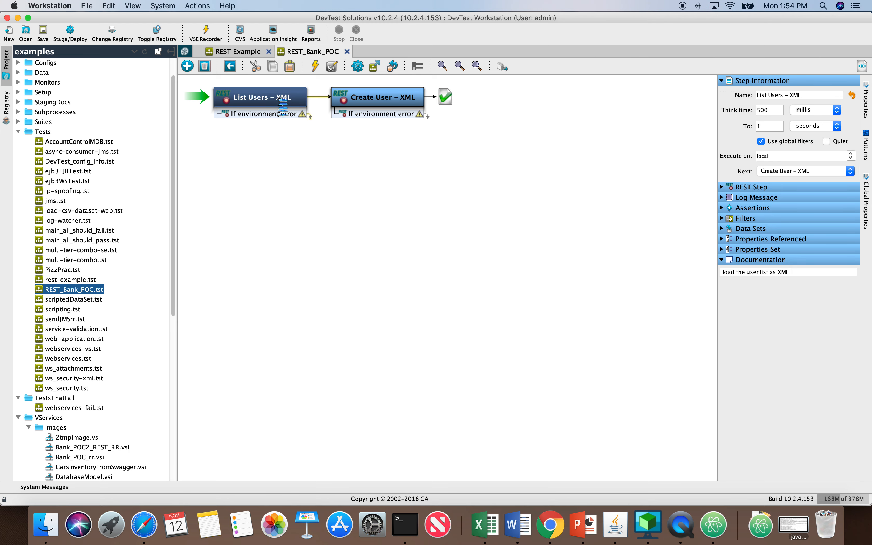
pyautogui.doubleClick(281, 103)
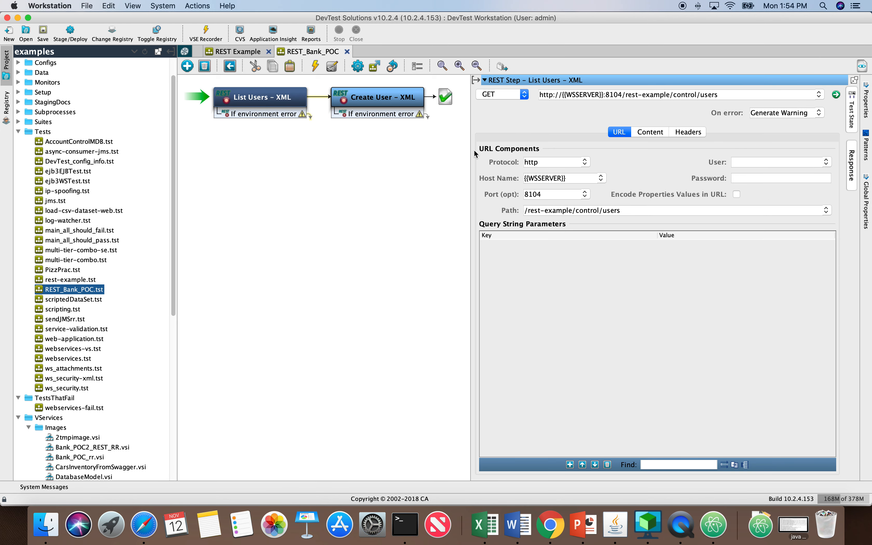
pyautogui.moveTo(471, 151); pyautogui.dragTo(332, 152)
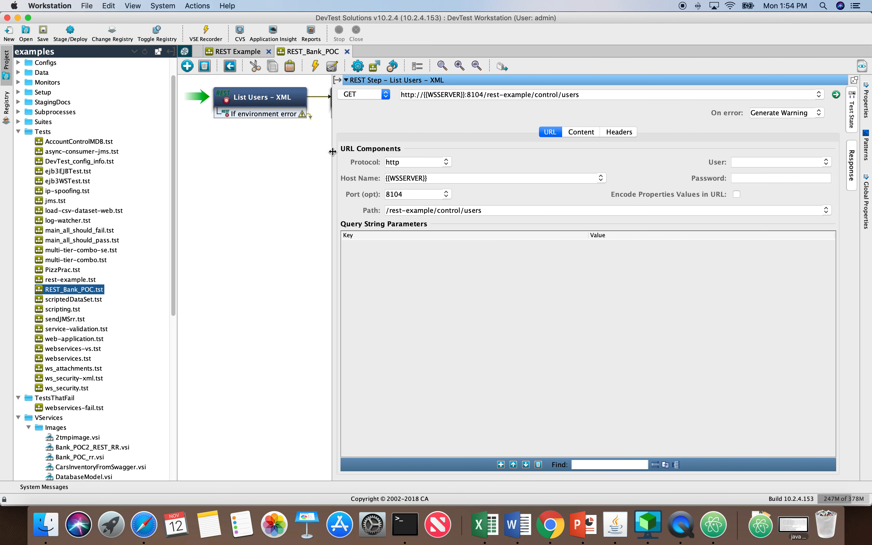
pyautogui.click(484, 95)
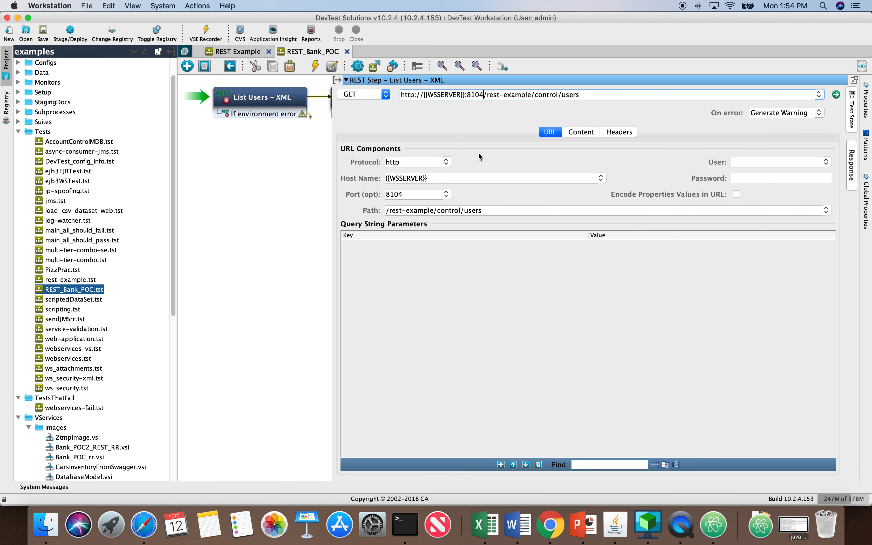
pyautogui.press('BackSpace')
pyautogui.write('7')
pyautogui.click(338, 81)
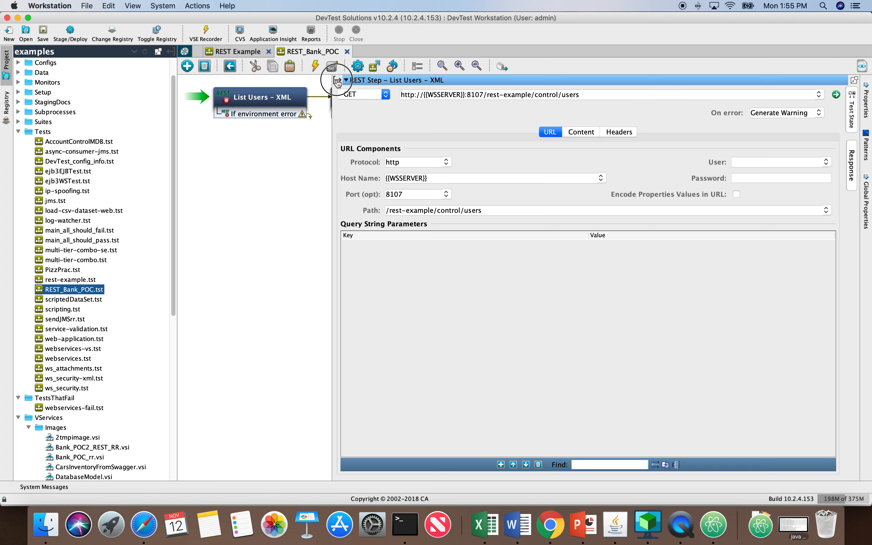
# - Change the port in the Create User - XML step's URL to 8107
pyautogui.doubleClick(384, 103)
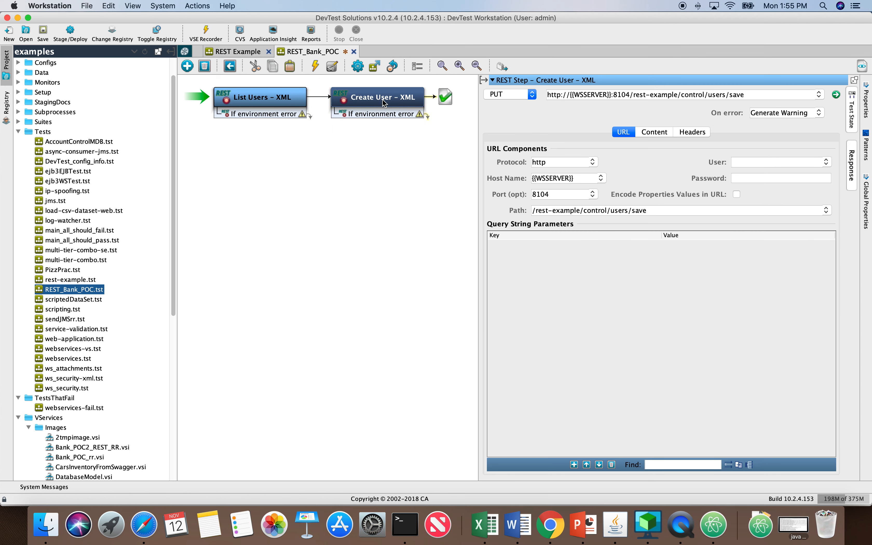
pyautogui.click(628, 96)
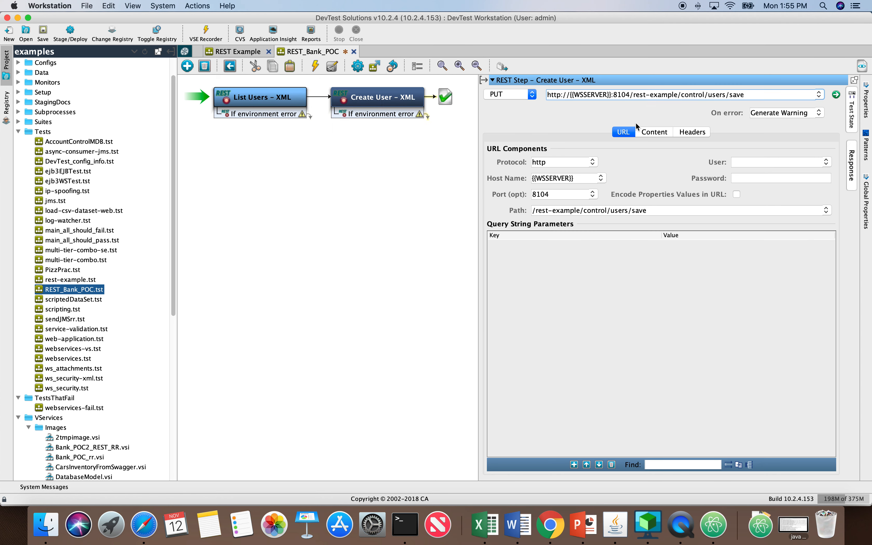
pyautogui.press('BackSpace')
pyautogui.write('7')
pyautogui.click(484, 80)
# - In the Create User - XML request content, add a 1 just before the @ in the emailAddress value and close the step editor
pyautogui.click(375, 104)
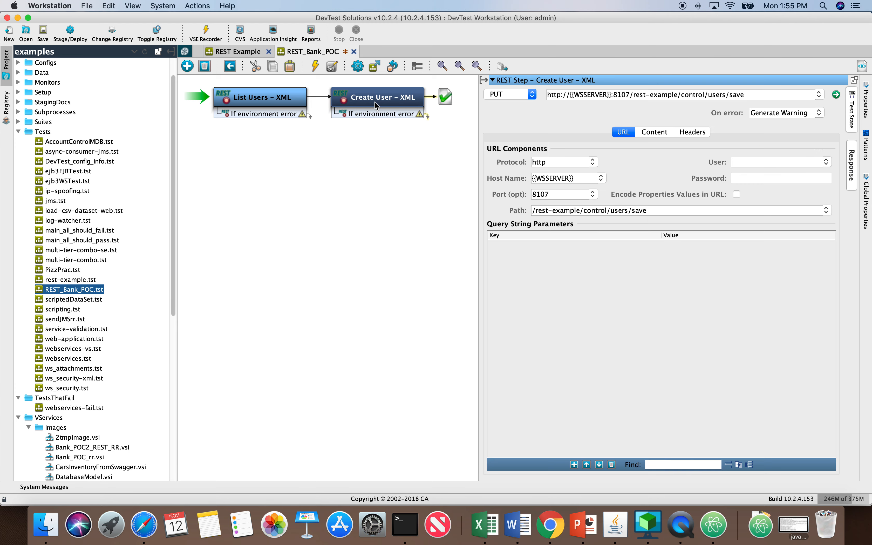
pyautogui.moveTo(480, 256); pyautogui.dragTo(346, 253)
pyautogui.click(595, 134)
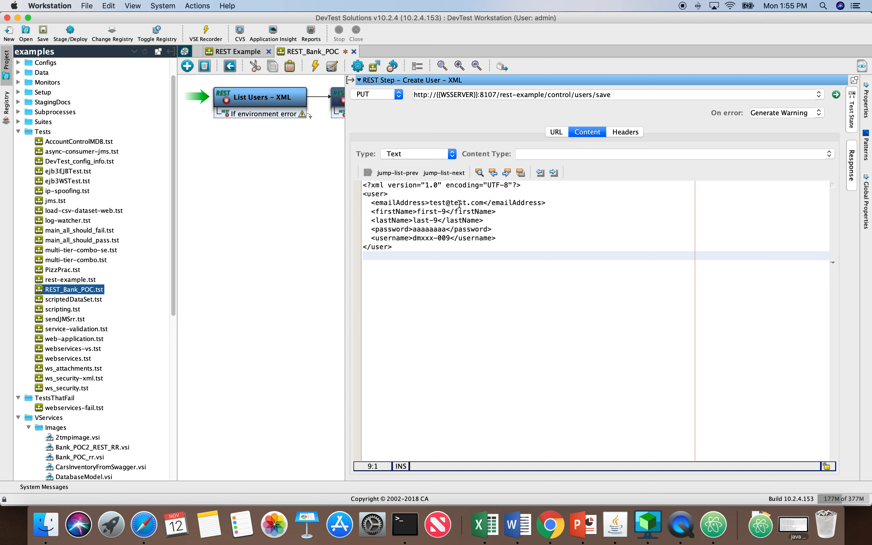
pyautogui.click(447, 203)
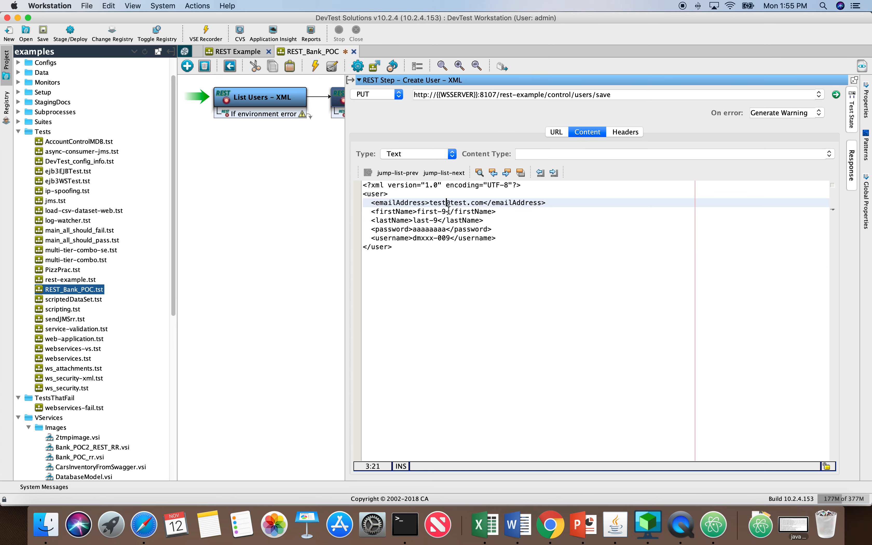
pyautogui.write('1')
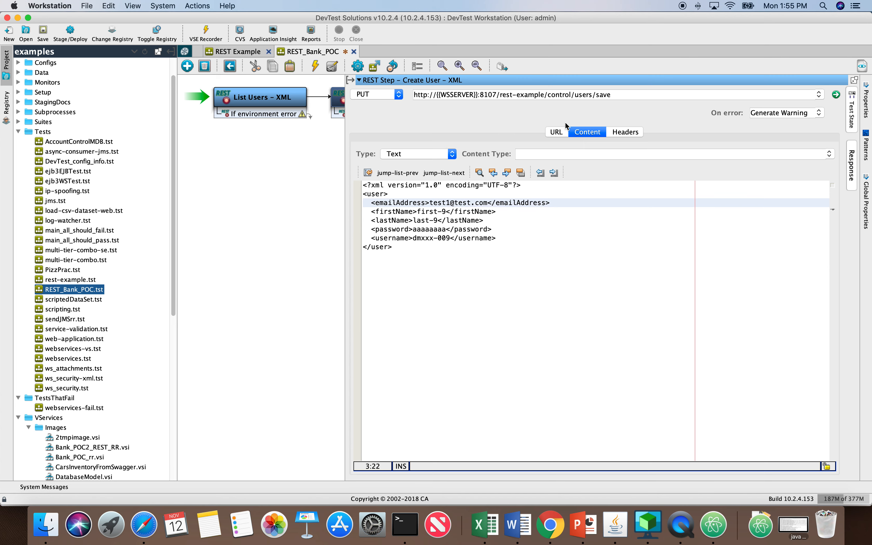
pyautogui.click(350, 80)
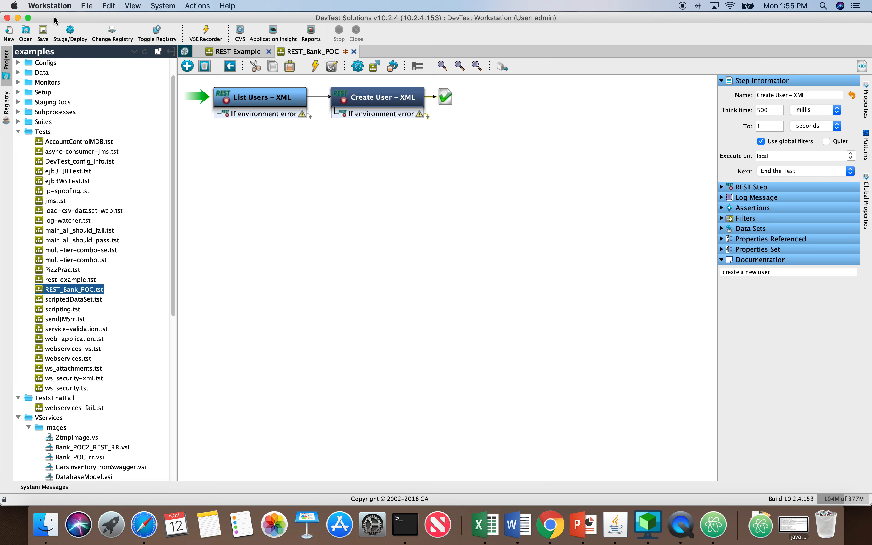
# - Save the REST_Bank_POC test case and open a new interactive test run for it, widening the run area
pyautogui.click(44, 33)
pyautogui.click(362, 69)
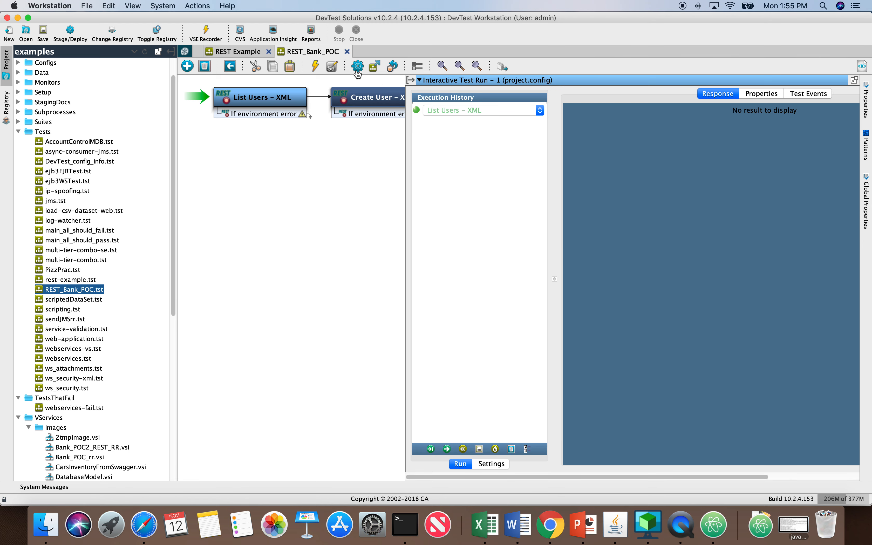
pyautogui.click(405, 195)
pyautogui.moveTo(405, 195); pyautogui.dragTo(230, 189)
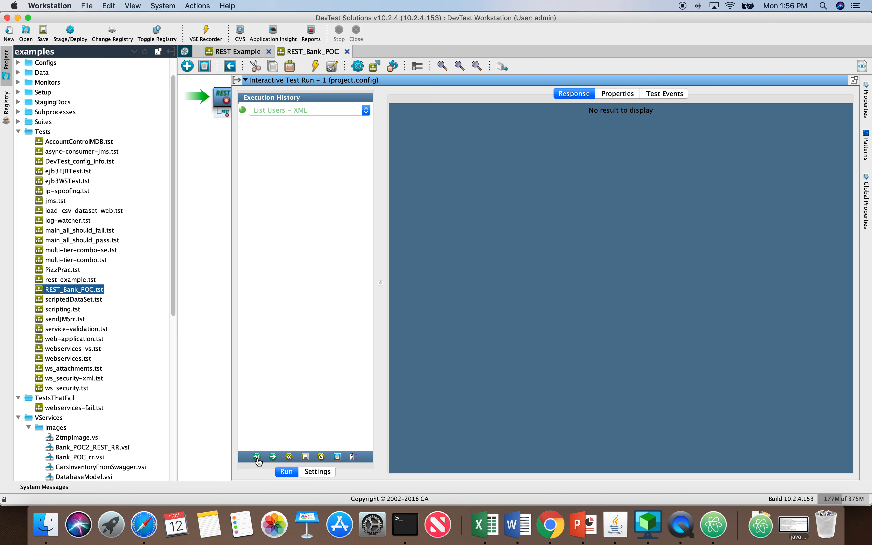
# - Execute the List Users - XML step, look through its XML response, and execute the Create User - XML step
pyautogui.click(257, 460)
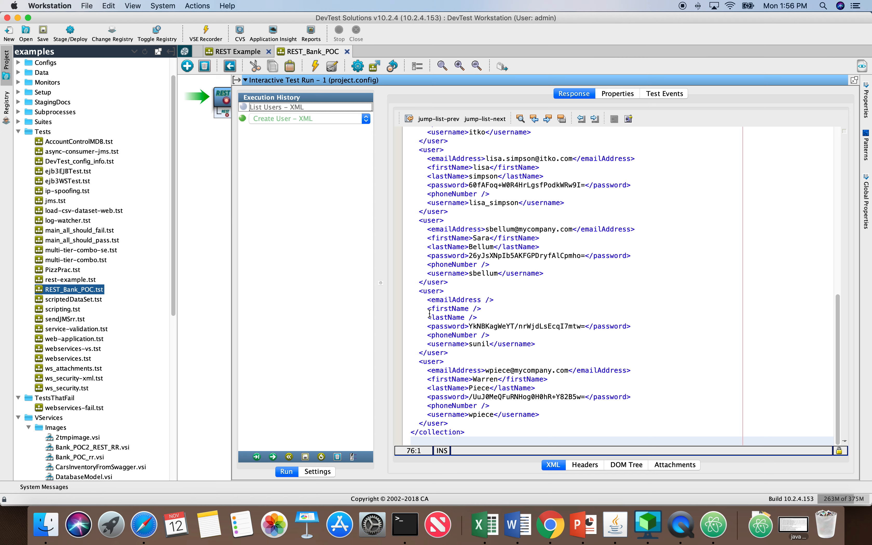
pyautogui.scroll(10, 443, 333)
pyautogui.scroll(5, 443, 333)
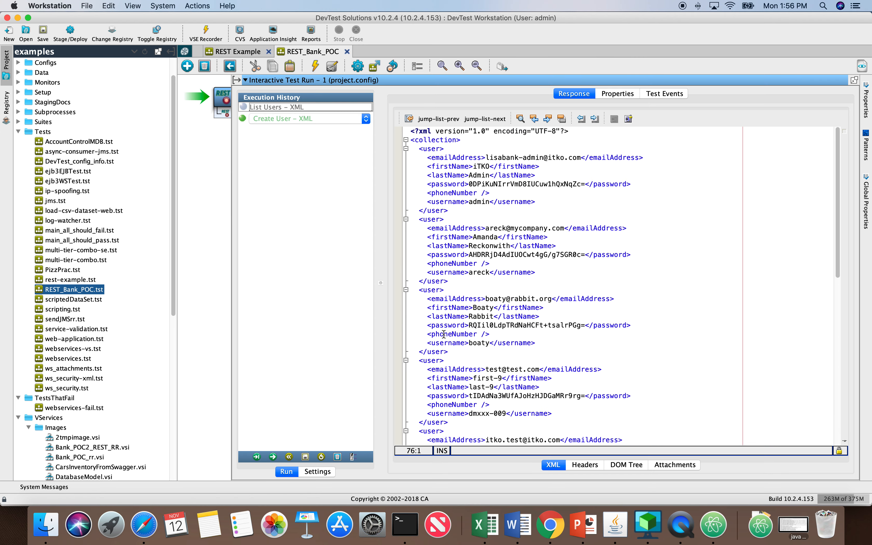
pyautogui.scroll(-10, 443, 334)
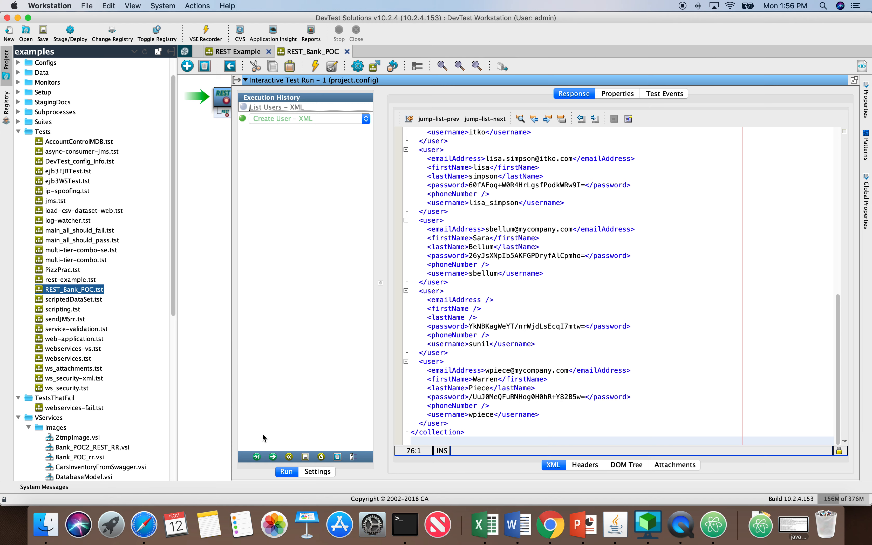
pyautogui.click(257, 457)
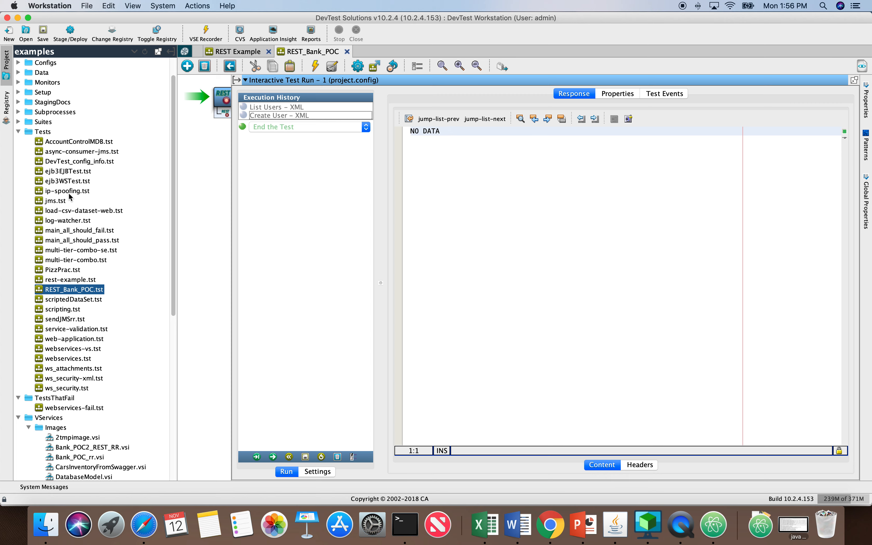
# - Open the Bank_POC2_REST_RR.vsi service image from the VServices Images folder
pyautogui.scroll(-10, 70, 196)
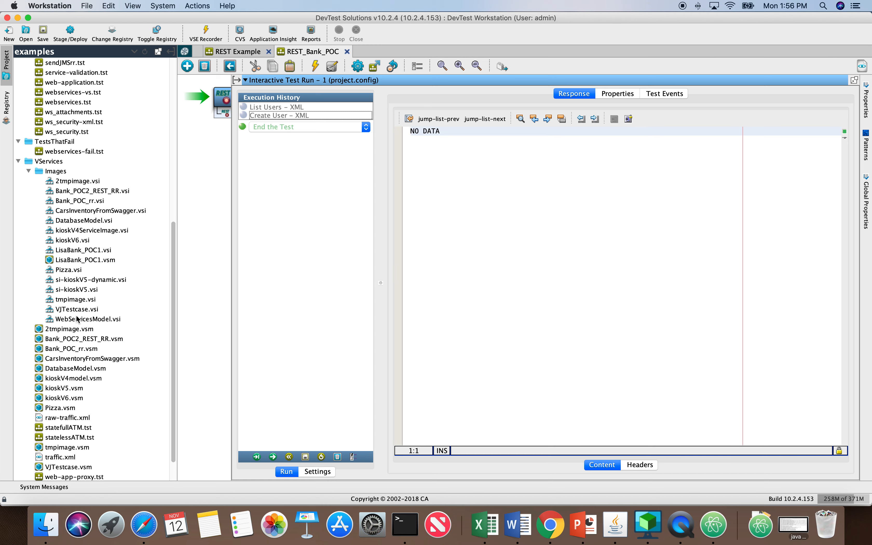
pyautogui.click(87, 192)
pyautogui.doubleClick(88, 192)
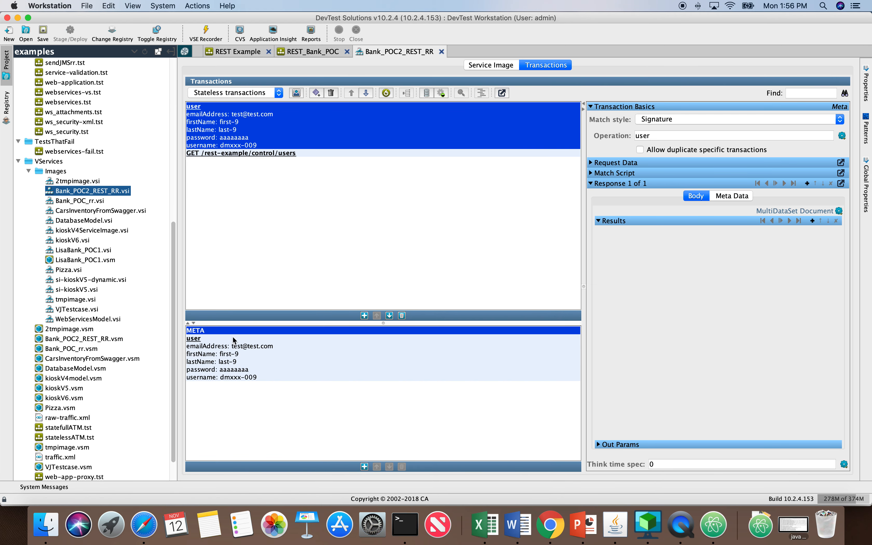
# - Select the META entry of the user transaction, widen the details area, and view its response metadata
pyautogui.click(269, 359)
pyautogui.click(250, 330)
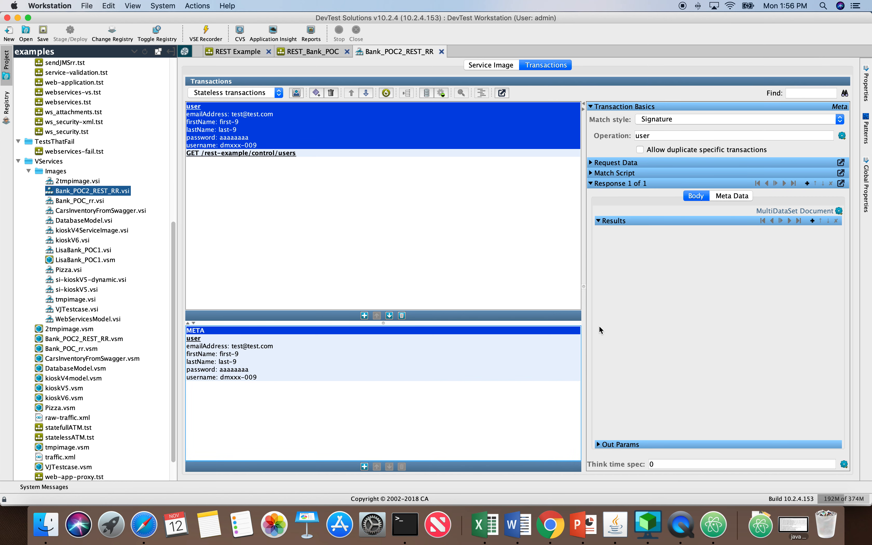
pyautogui.moveTo(584, 206); pyautogui.dragTo(474, 206)
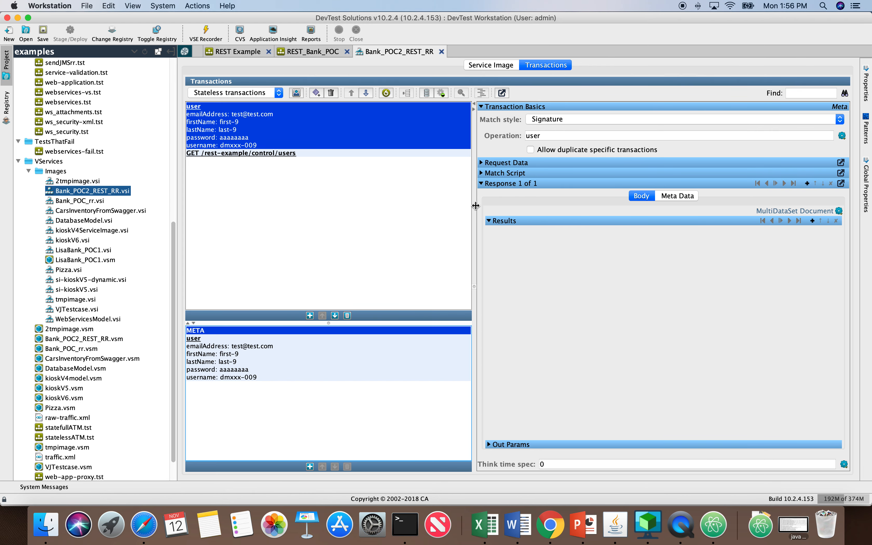
pyautogui.click(677, 200)
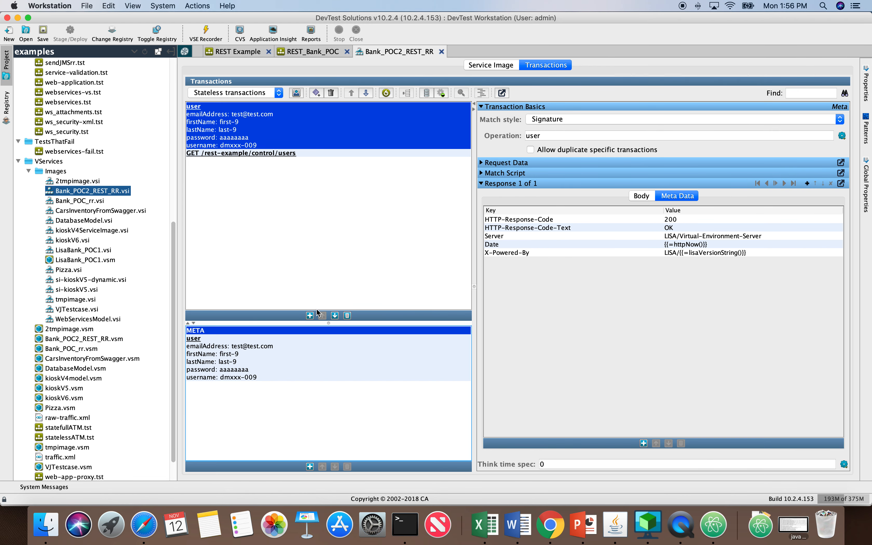
# - Examine the response body of the specific user transaction below META, collapsing its Results section
pyautogui.click(252, 360)
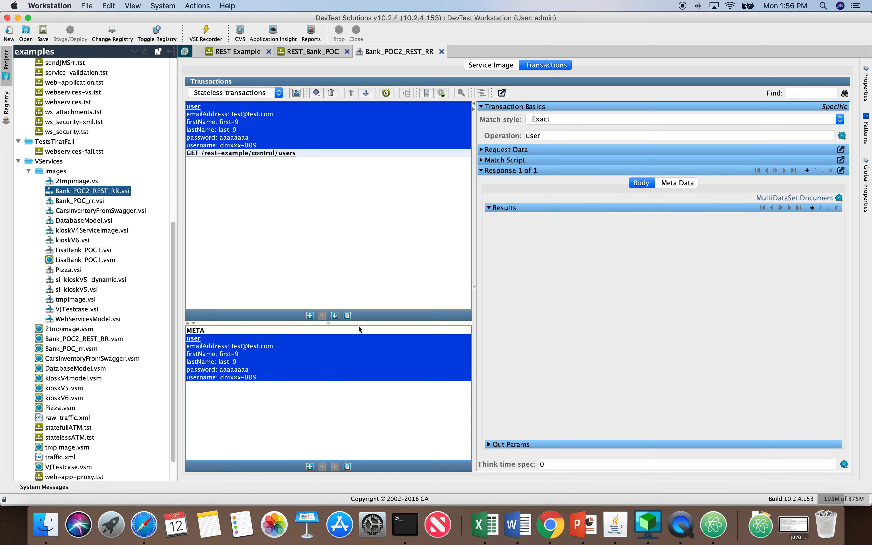
pyautogui.click(495, 209)
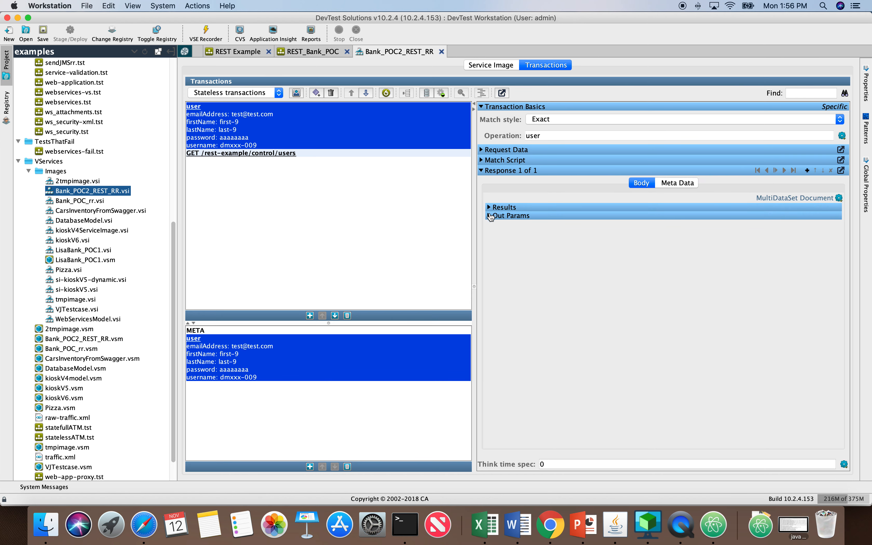
pyautogui.click(482, 171)
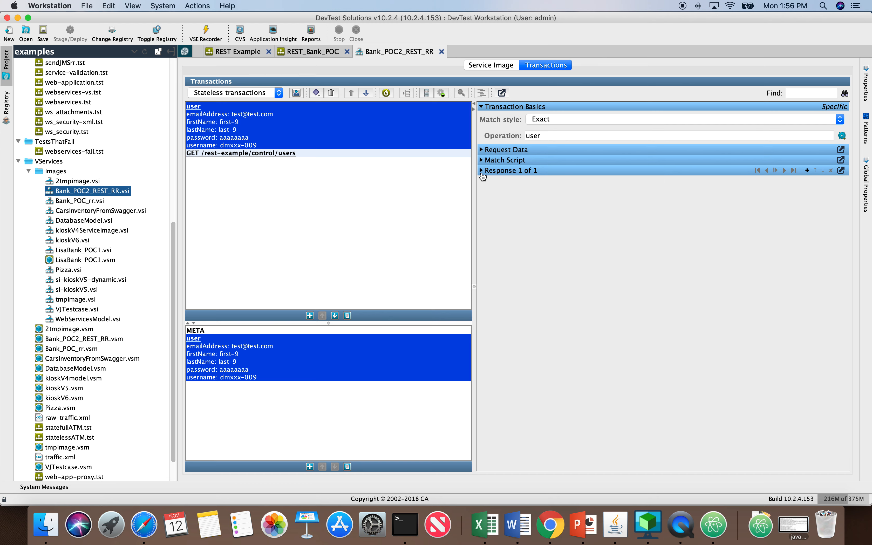
pyautogui.click(481, 172)
# - Select the GET /rest-example/control/users transaction to inspect it
pyautogui.click(294, 155)
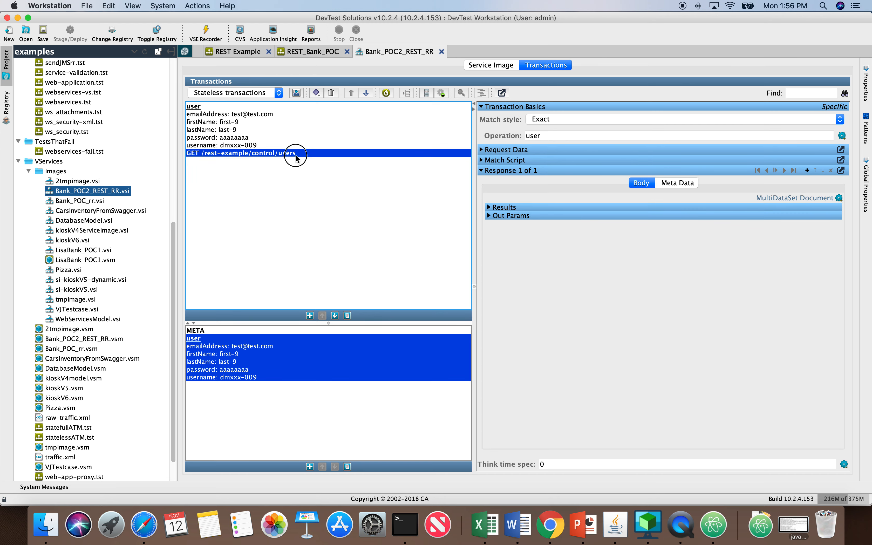